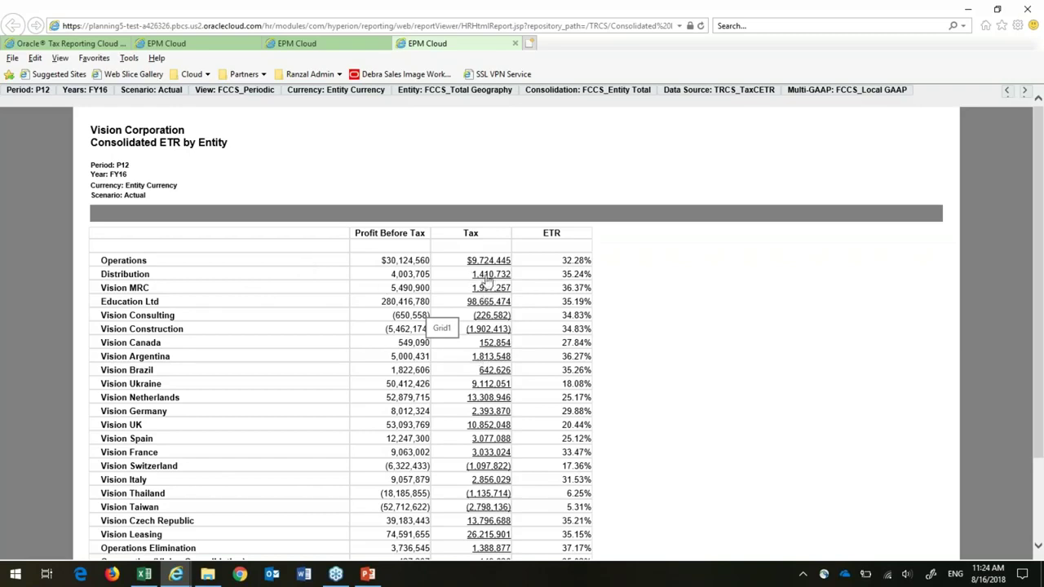
- Drill into the Tax amount for Operations and review its Consolidated ETR report down to the Consolidated ETR line
click(493, 262)
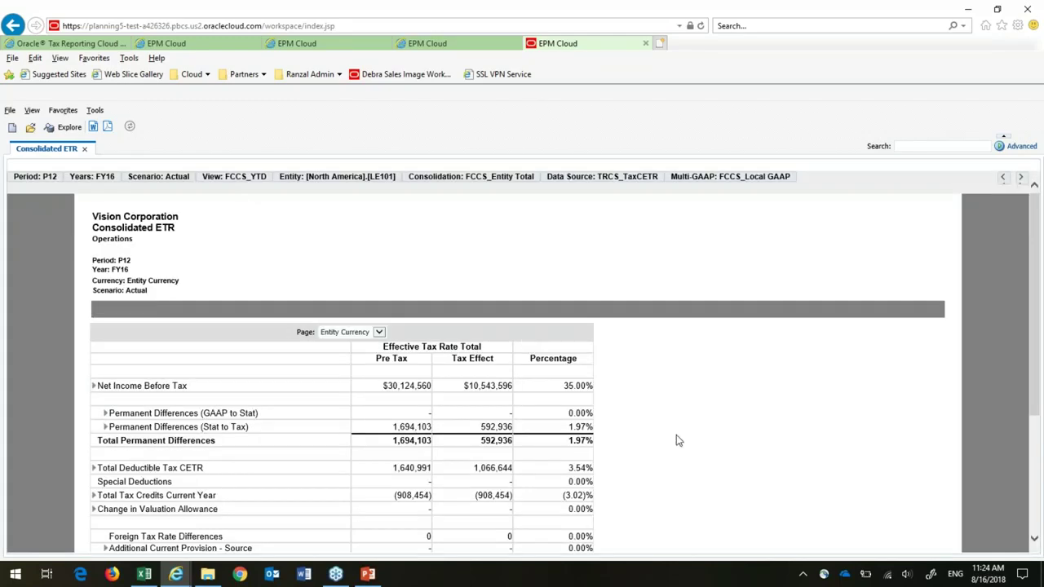
scroll(676, 441, down, 2)
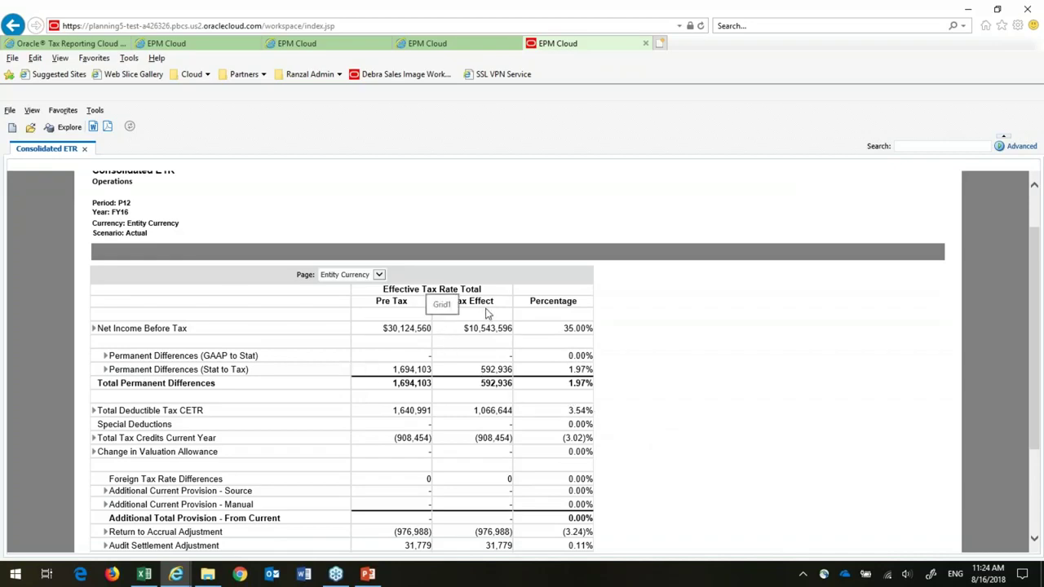
scroll(678, 440, down, 4)
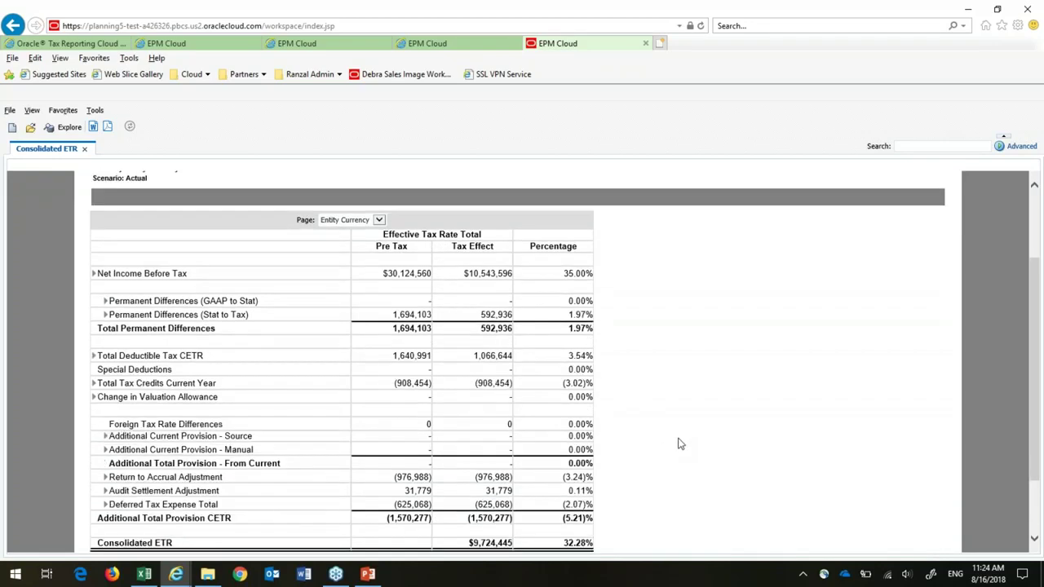
scroll(678, 440, up, 4)
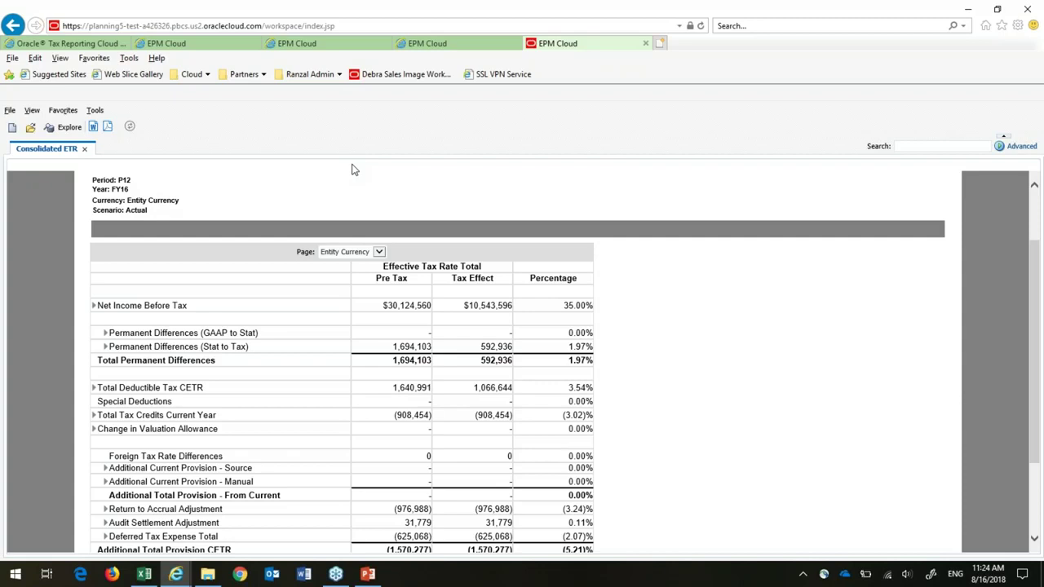
- Return to the Tax Reporting Cloud page and close the Total Provision for Taxes report and the Review Footnote Disclosures task
click(178, 45)
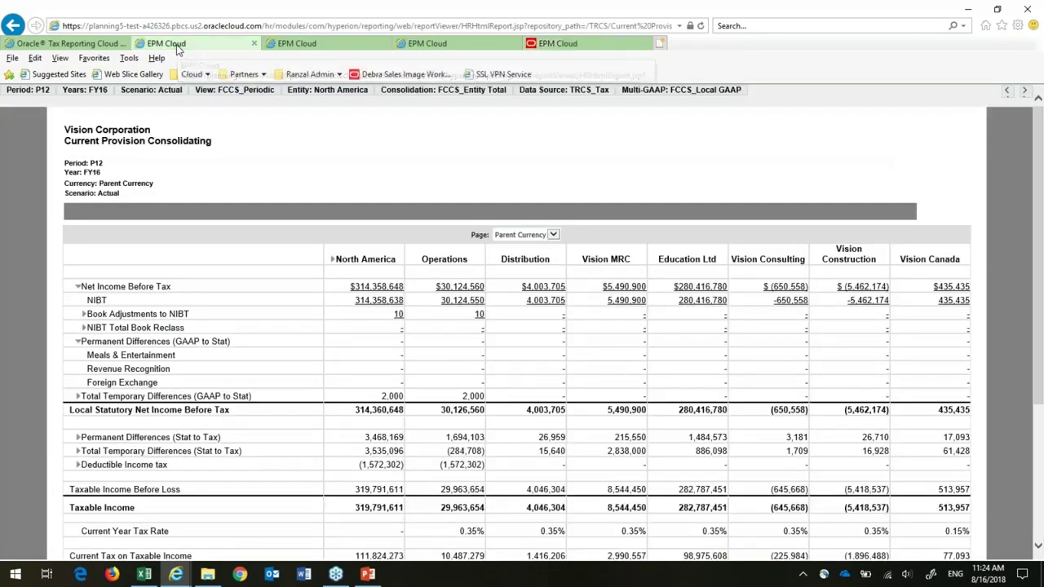
click(103, 46)
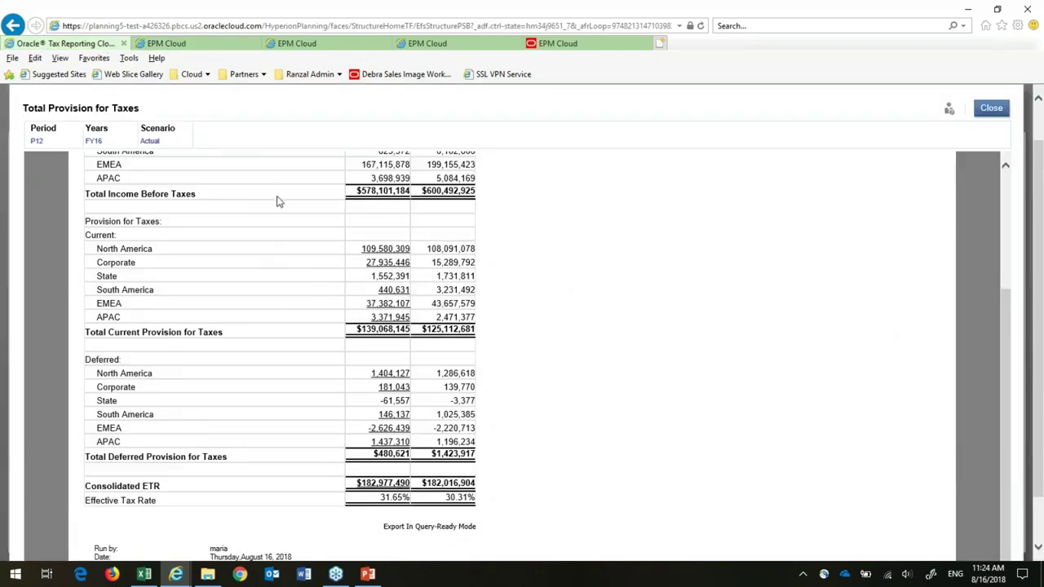
click(990, 108)
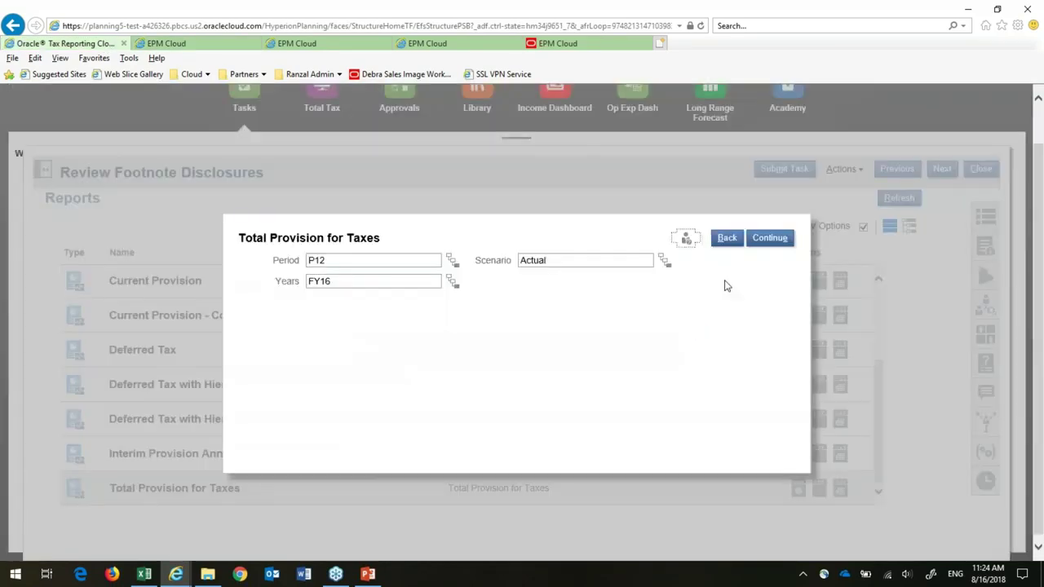
click(725, 238)
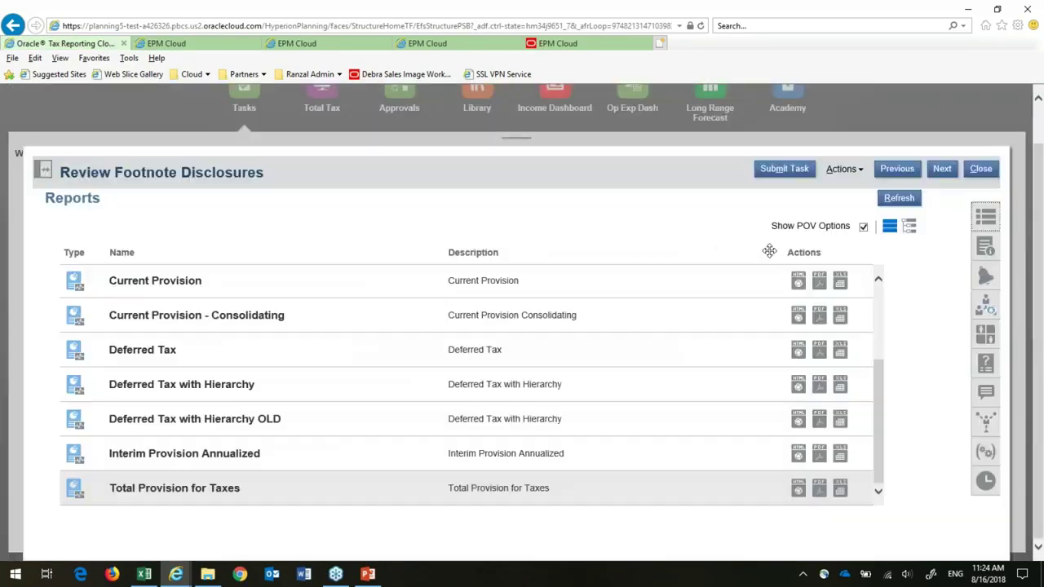
click(980, 169)
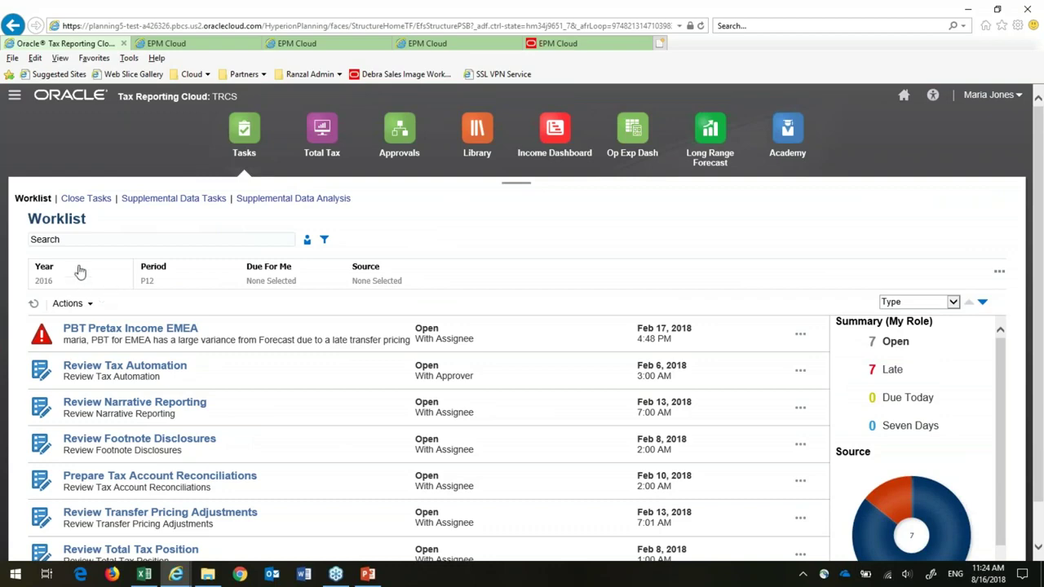
- Open the Close Tasks list for the Year End Provision schedule and review the tasks, statuses and assignees
click(94, 201)
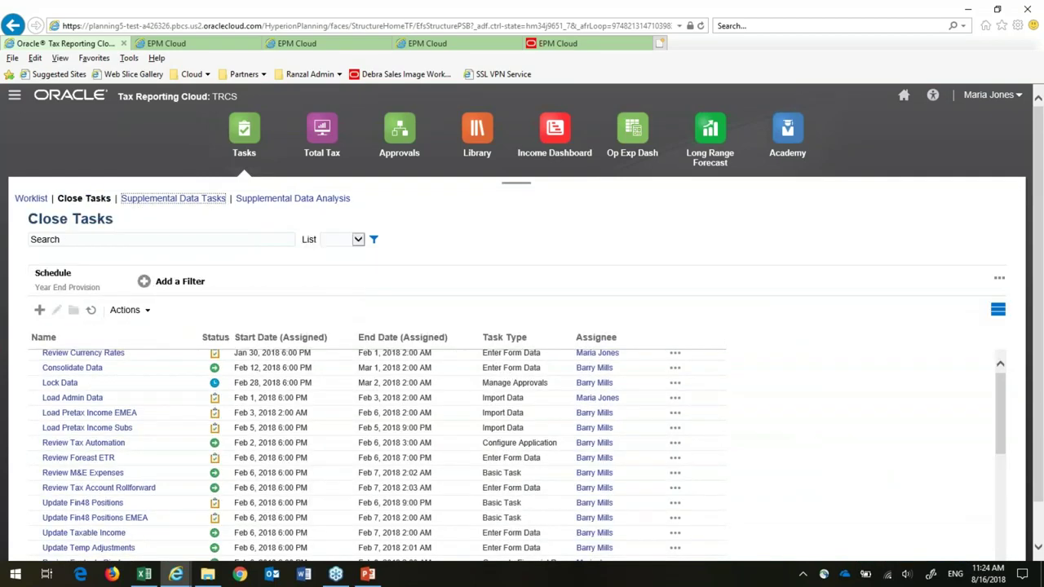
scroll(1037, 493, down, 1)
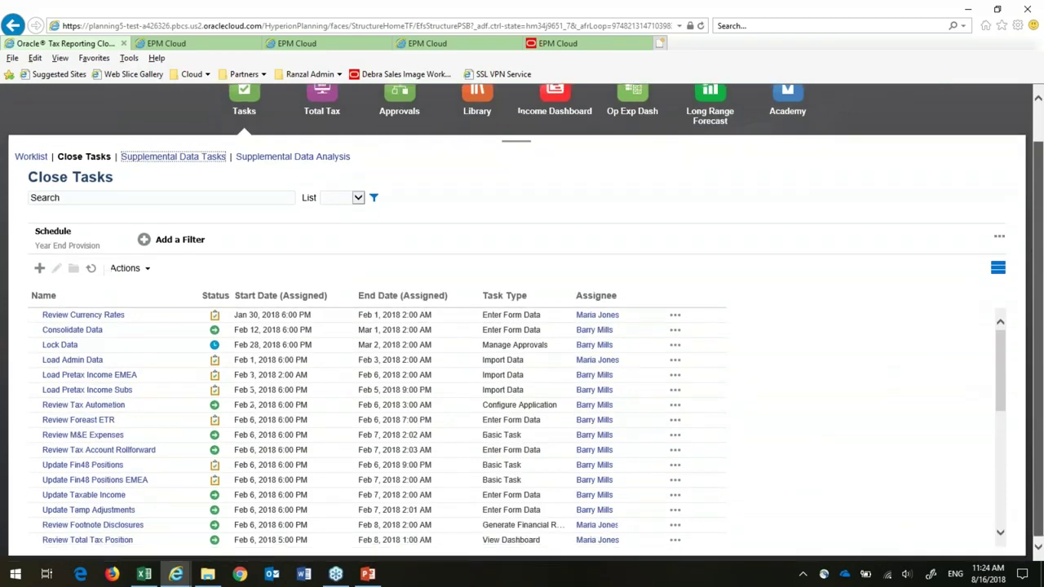
scroll(582, 447, up, 1)
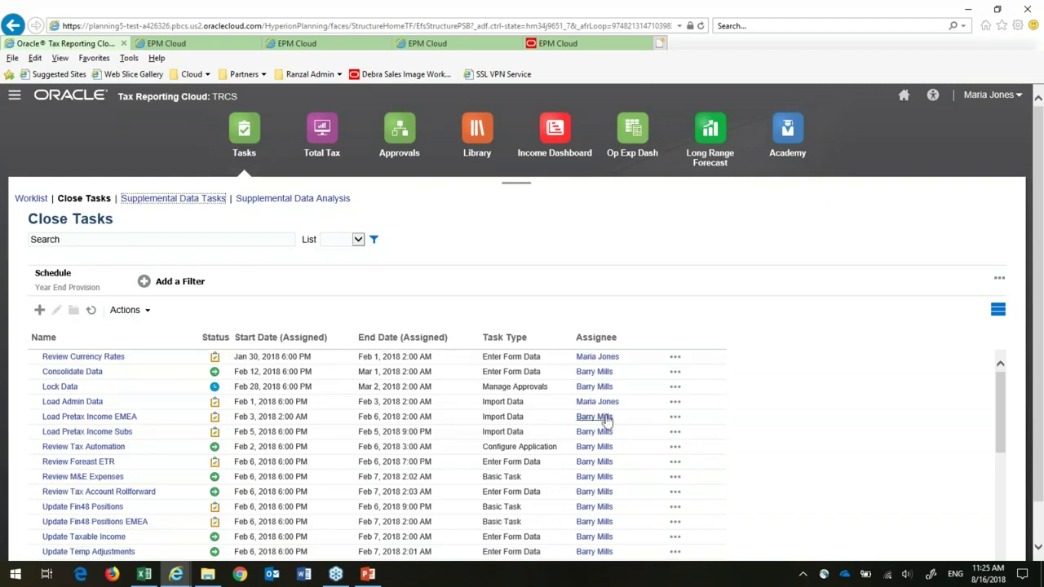
- Show the close tasks as a Gantt chart and look through the task timeline and dependencies
click(997, 307)
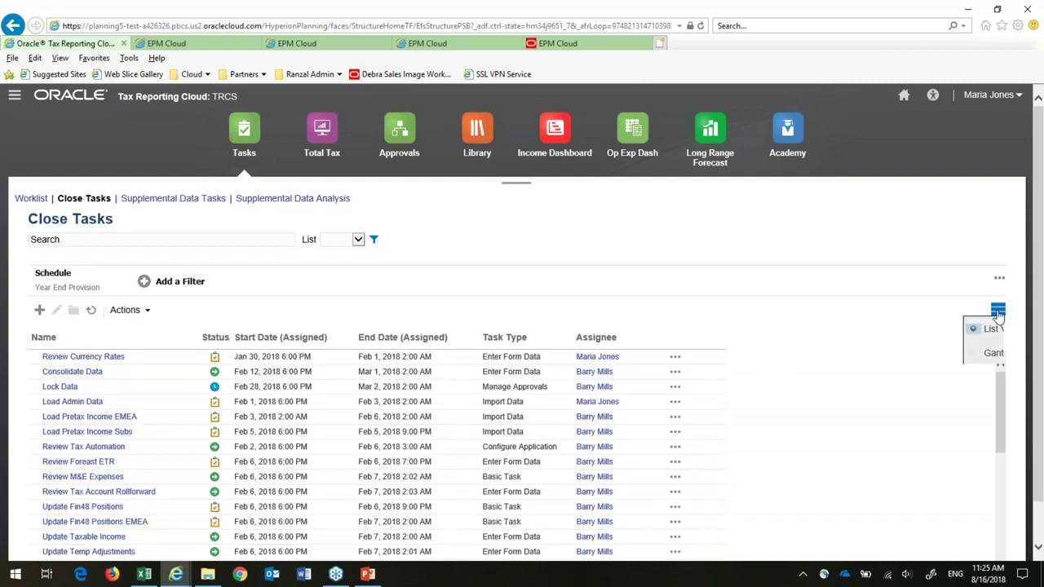
click(970, 353)
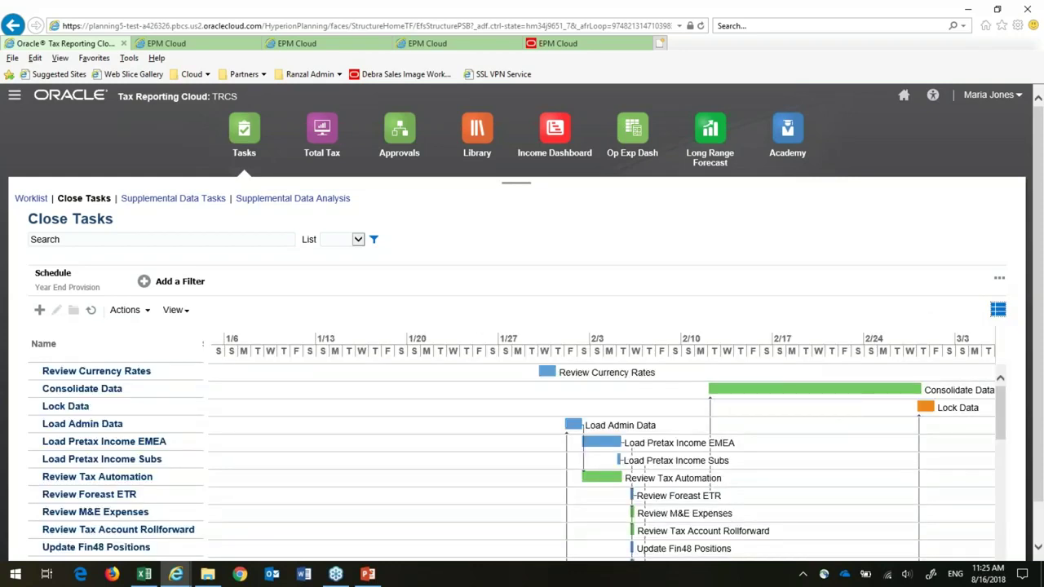
click(1001, 481)
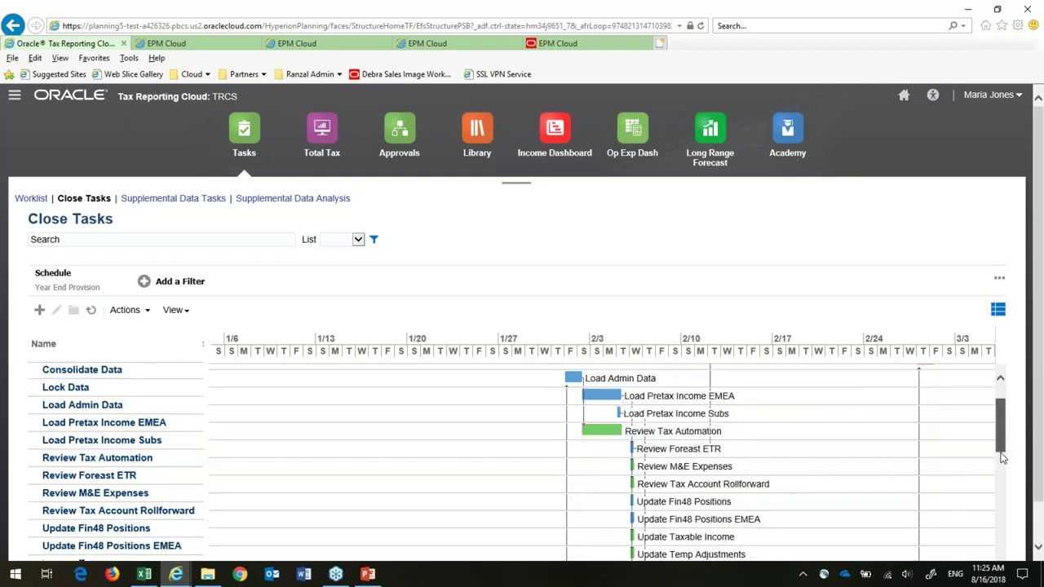
scroll(1001, 485, up, 3)
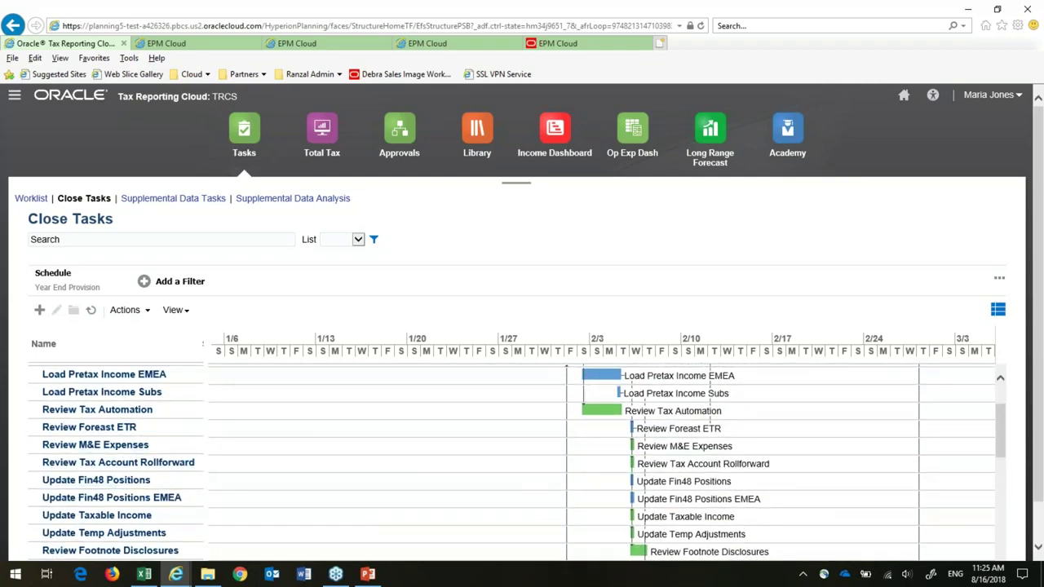
scroll(626, 501, up, 1)
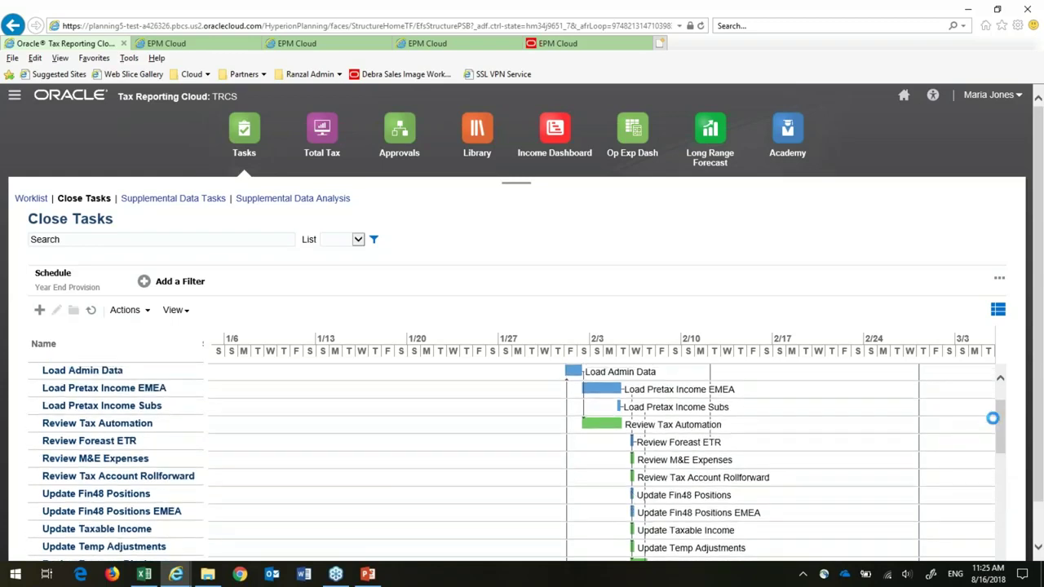
scroll(1004, 419, up, 1)
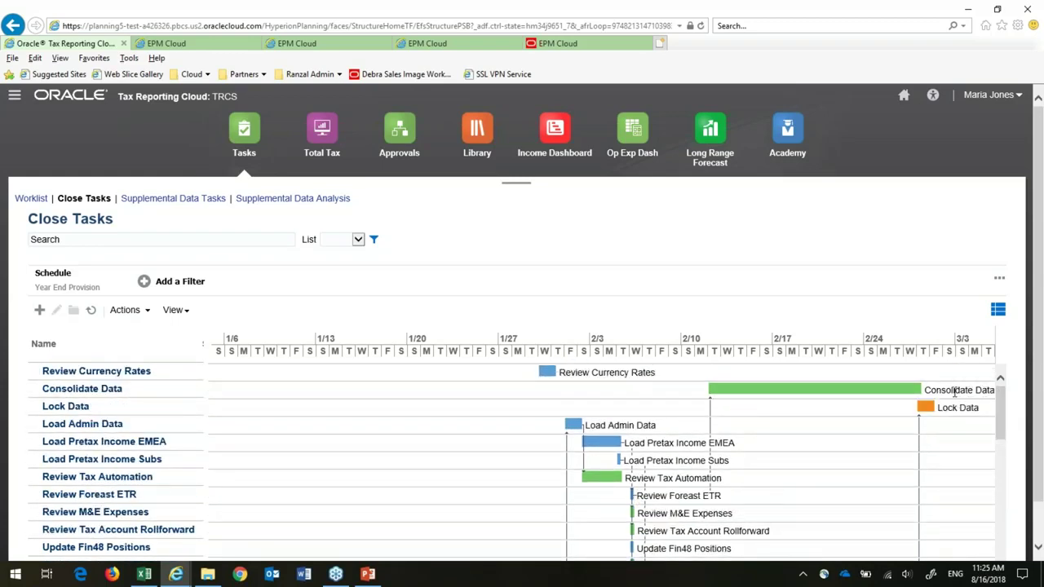
- Review the RD Tax Credit Form's cost center, Worked Outside of U.S. and Product Listing sections in Supplemental Data Tasks, then close it
click(189, 207)
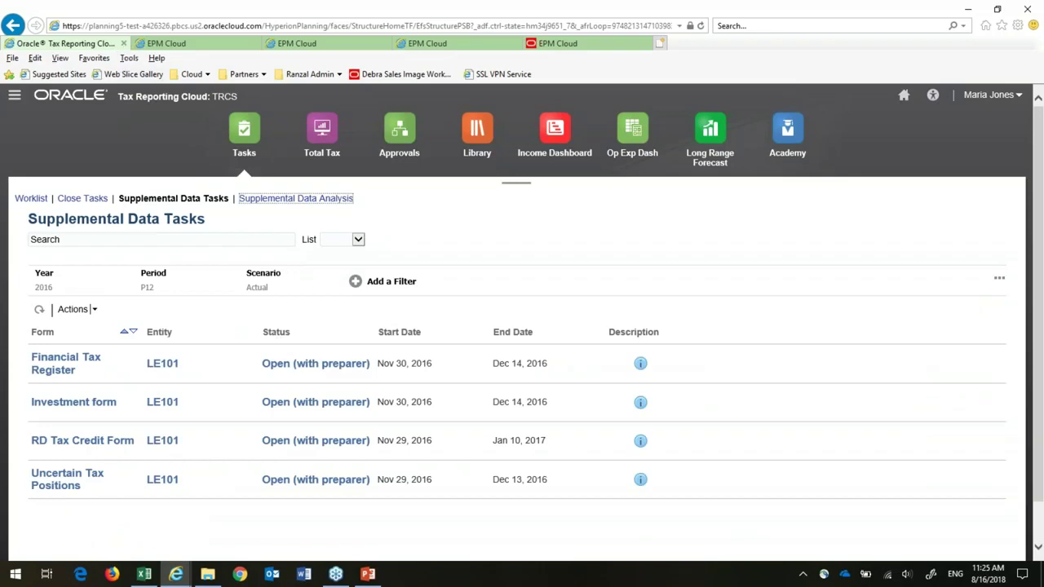
click(116, 442)
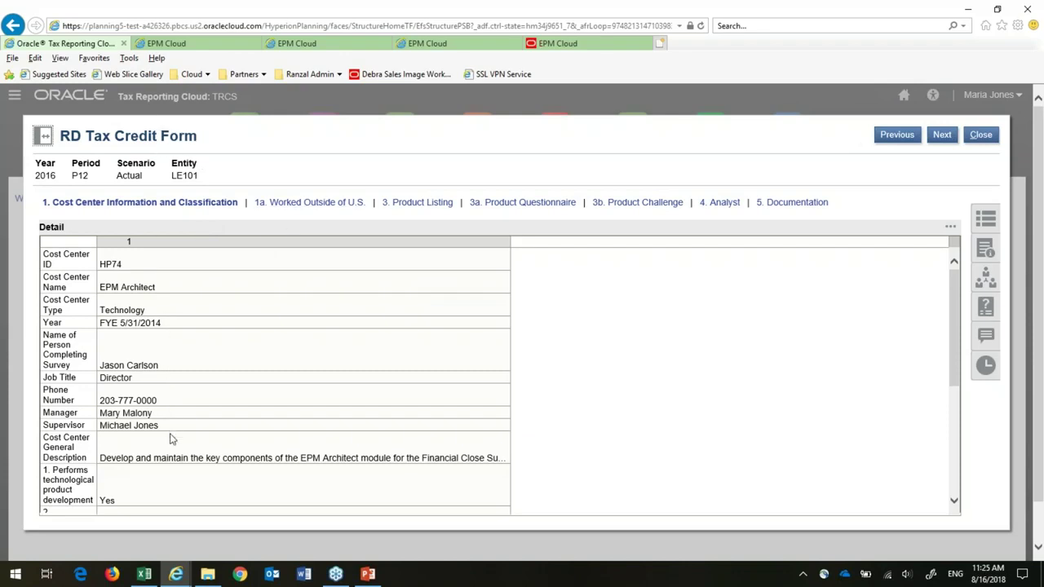
scroll(237, 449, down, 2)
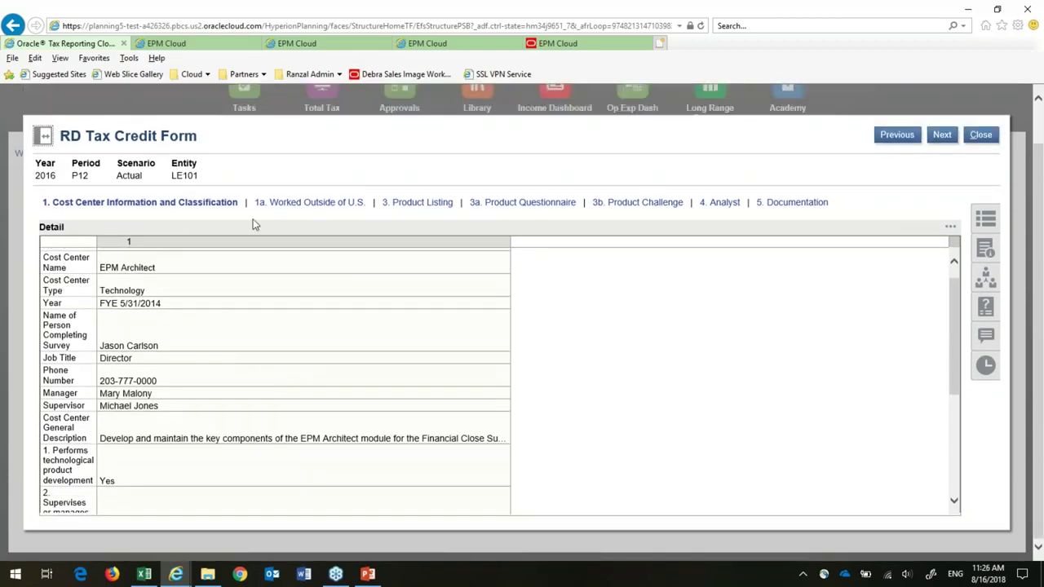
click(280, 204)
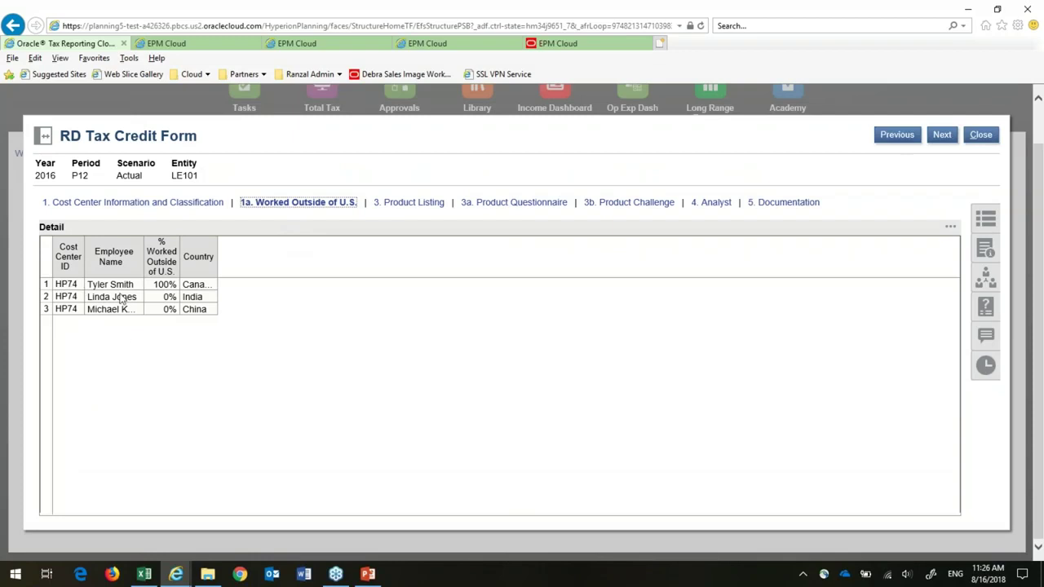
click(414, 204)
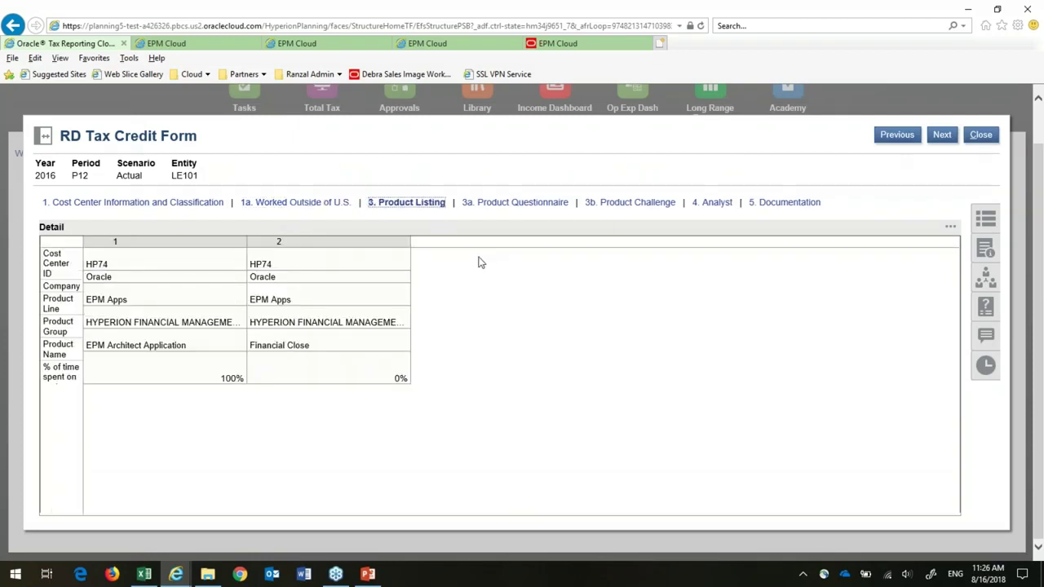
click(980, 134)
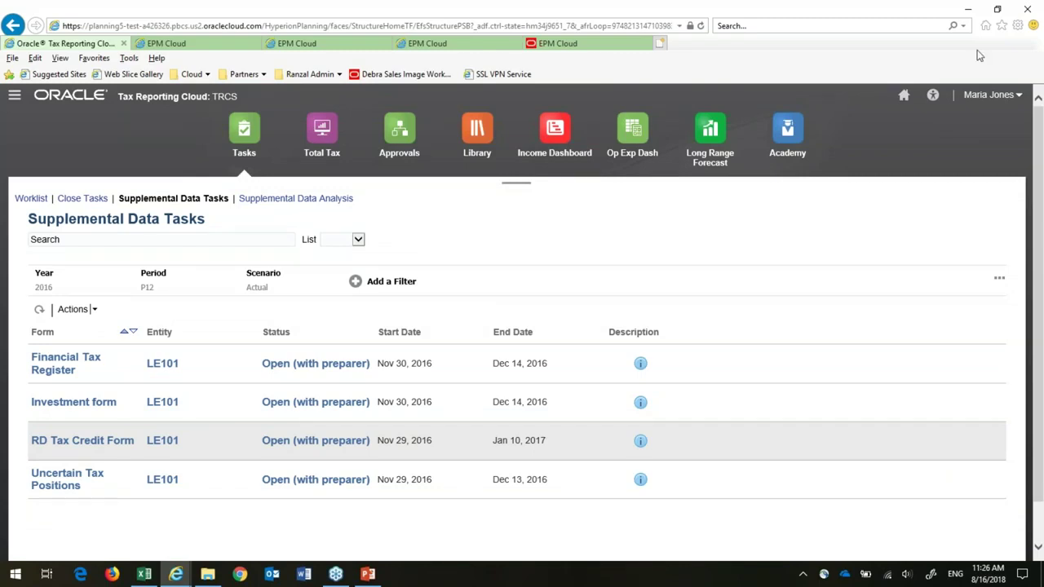
- From the home page, open the Operations Compliance dashboard and review task compliance for 2016, P12
click(904, 96)
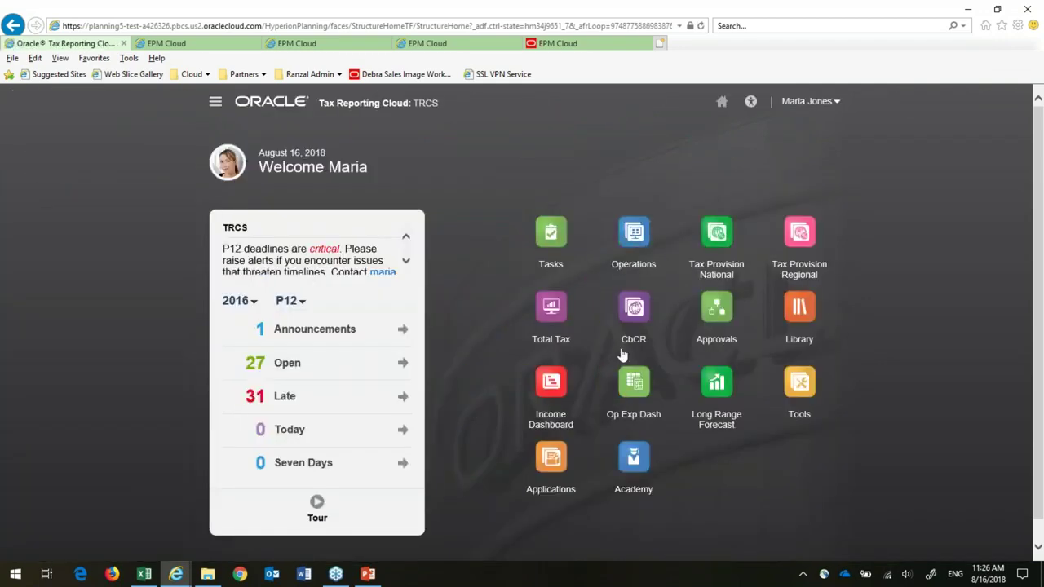
click(634, 236)
click(650, 349)
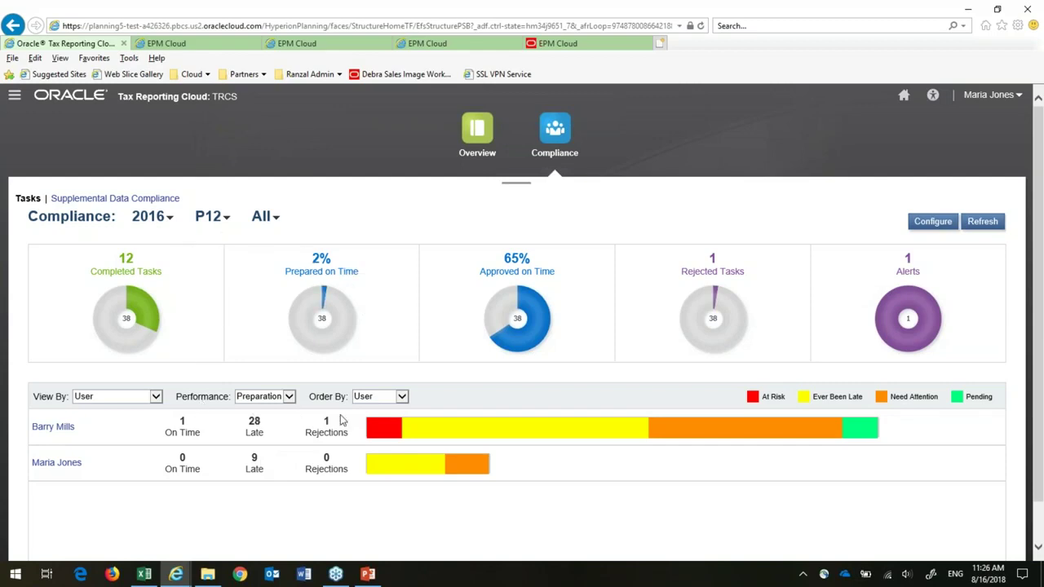
mouse_move(542, 328)
- Go back to the home page and sign the current account out of Oracle Cloud, confirming the sign-out
click(903, 95)
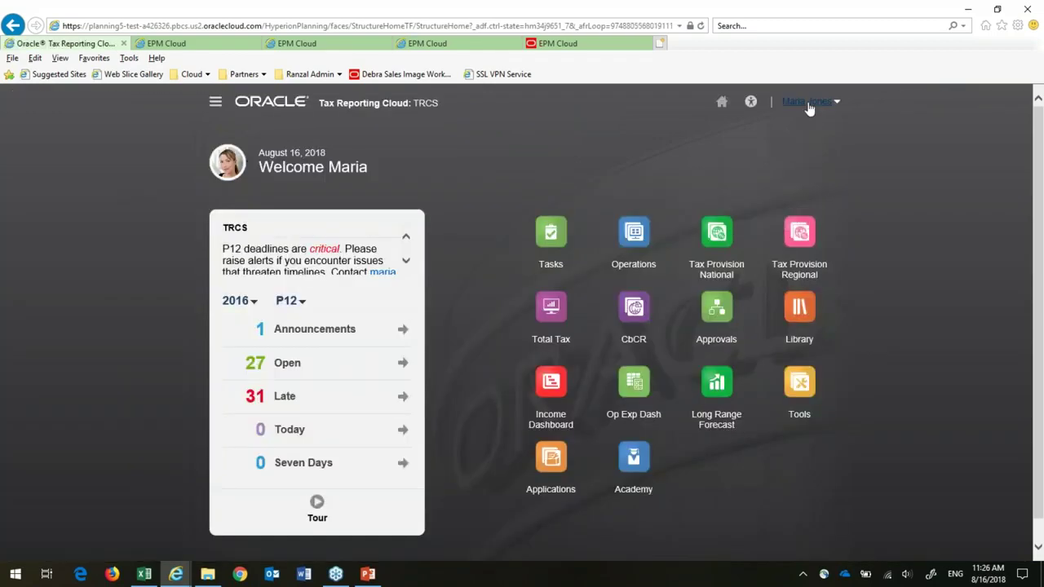
click(808, 105)
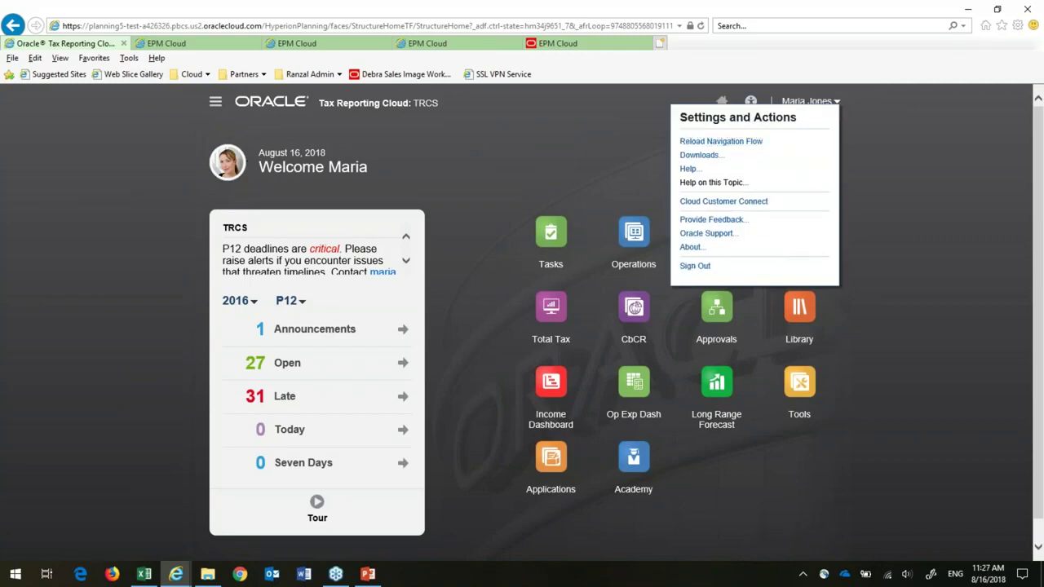
click(693, 266)
click(513, 336)
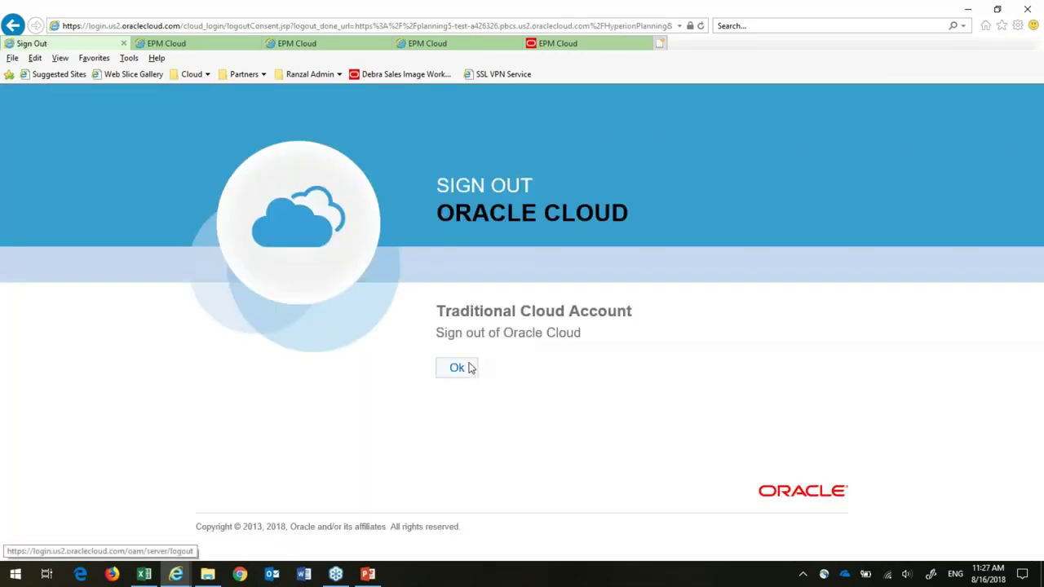
click(470, 368)
- Sign in to Oracle Cloud as the other user by entering the user name and account password
text(Barry)
key(Tab)
text(•••••••)
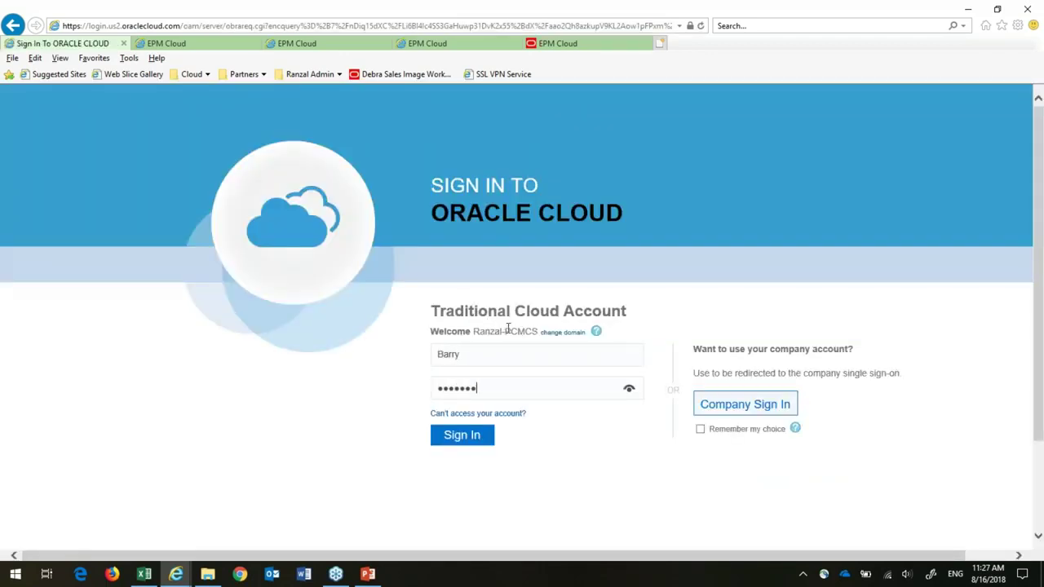
text(•••)
key(Return)
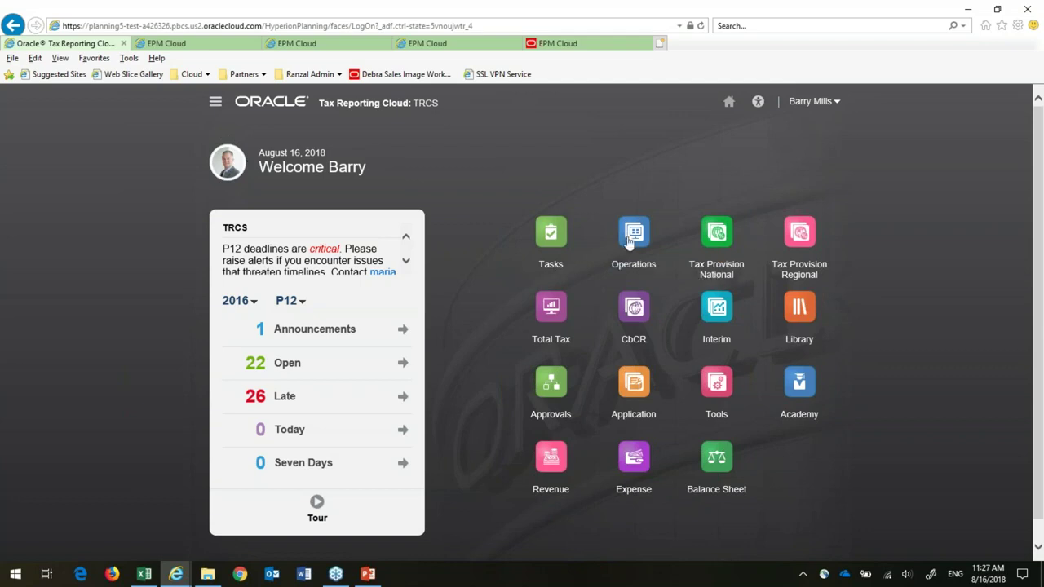
- Open the Current Provision form in the Tax Provision National package and expand Net Income Before Tax and Book Adjustments to NIBT
click(716, 276)
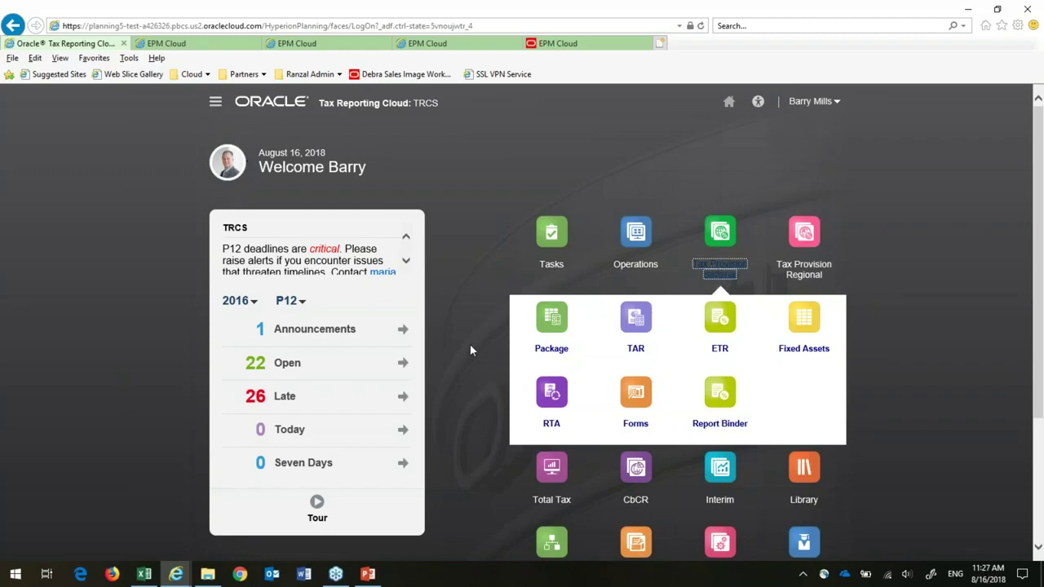
click(553, 326)
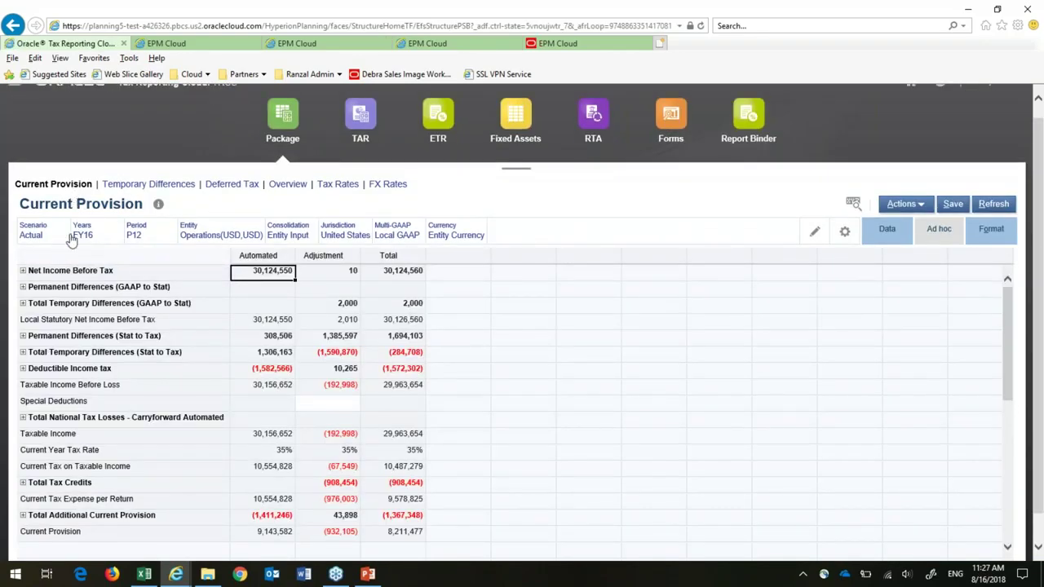
click(23, 270)
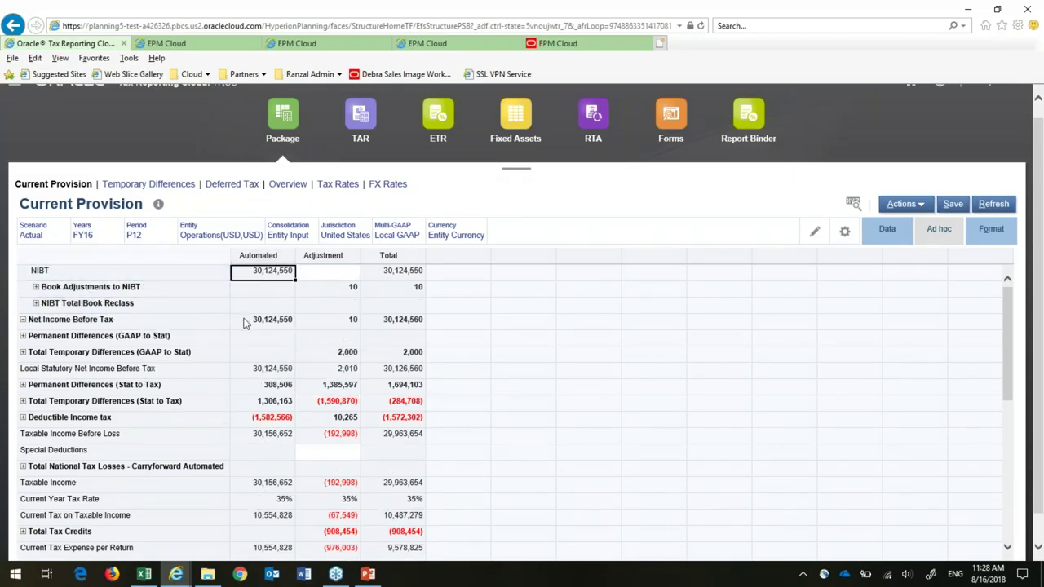
click(36, 288)
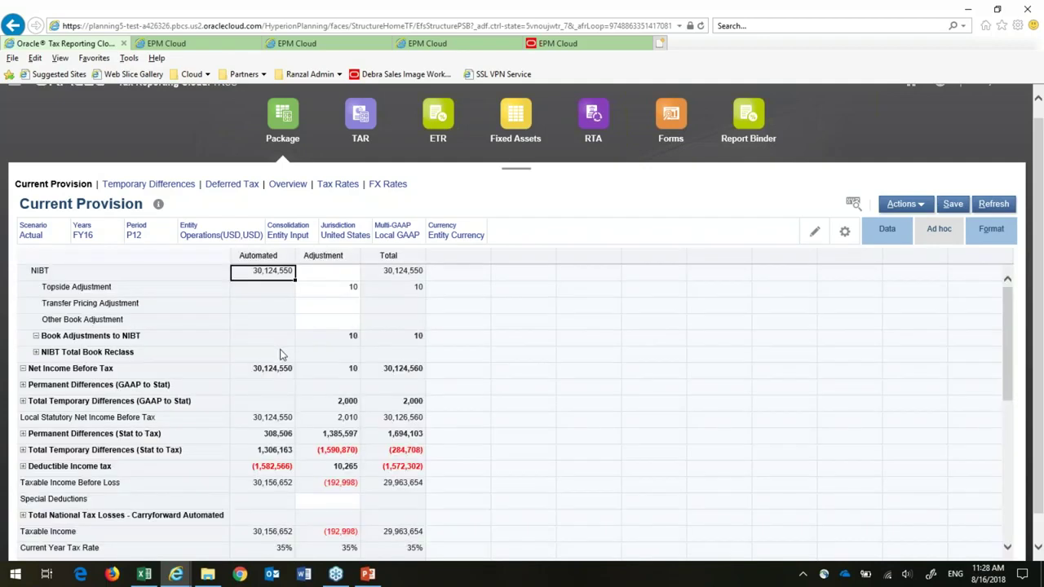
- Enter a Transfer Pricing Adjustment of 1,000 in the Adjustment column of the Current Provision form
click(313, 290)
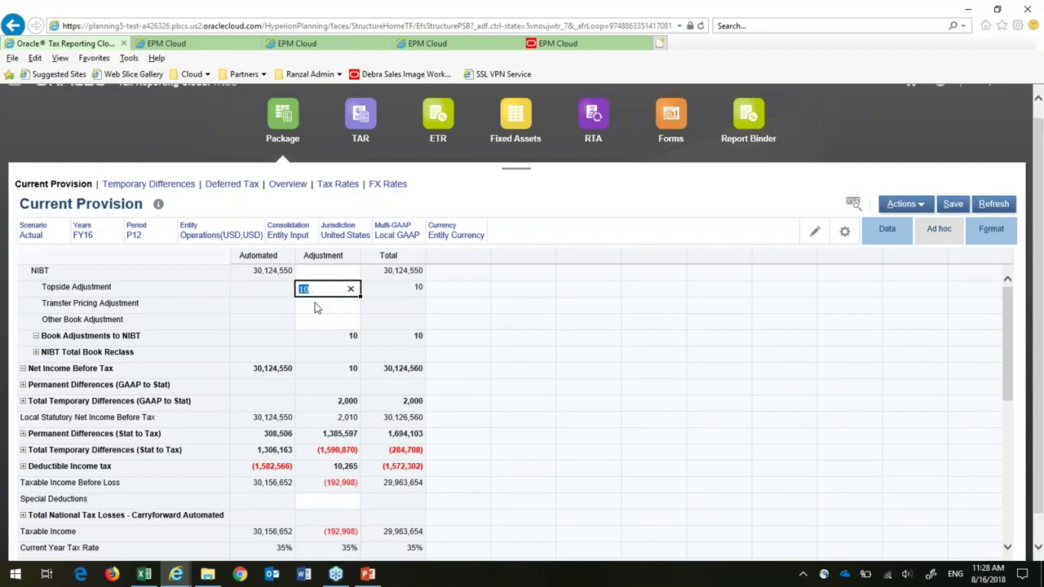
click(316, 307)
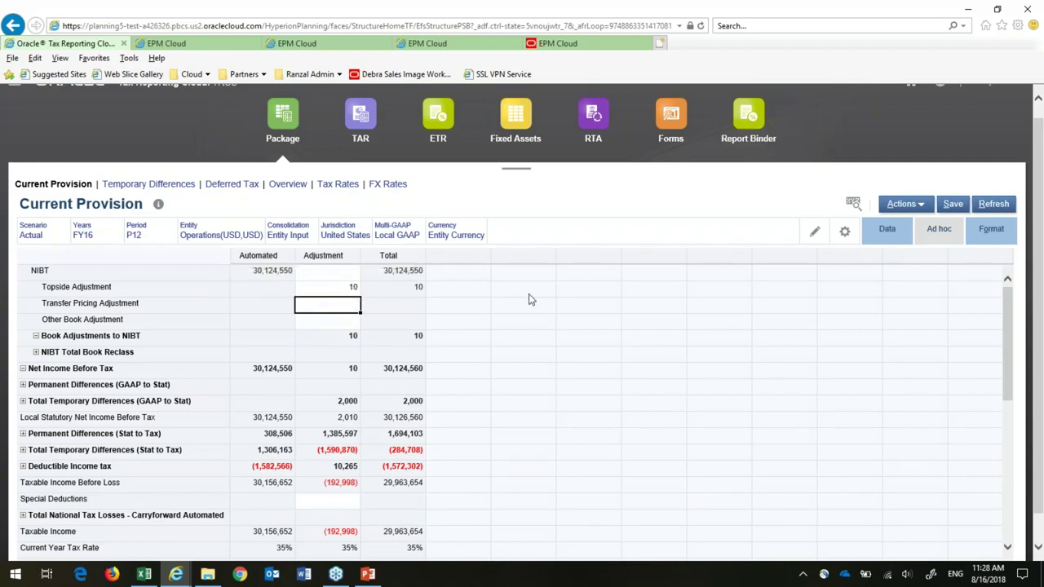
text(100)
key(Return)
click(481, 302)
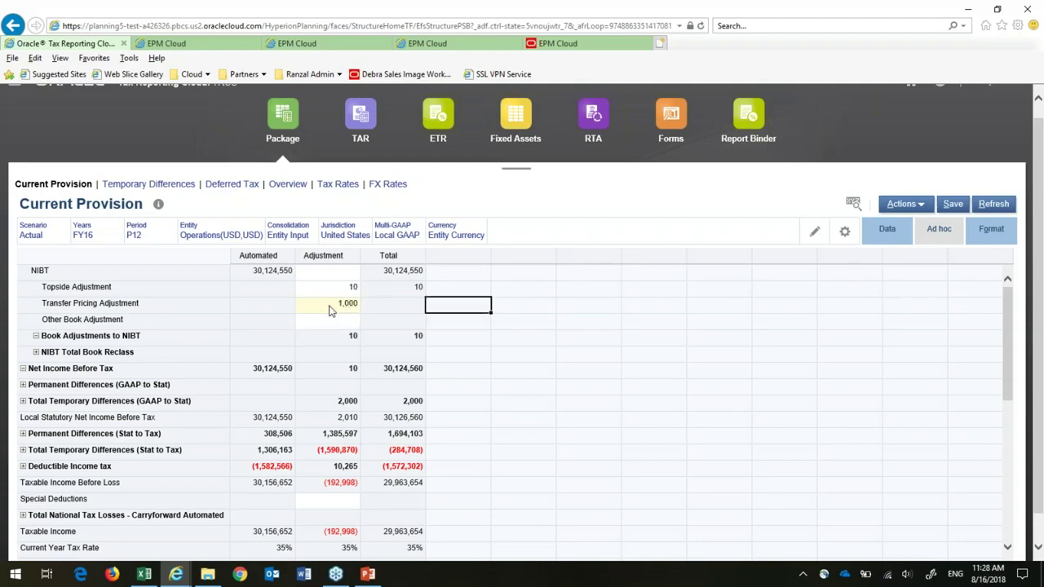
- Try to open the comments for the unsaved Transfer Pricing Adjustment cell and check the options available for Topside Adjustment
double_click(330, 308)
right_click(318, 308)
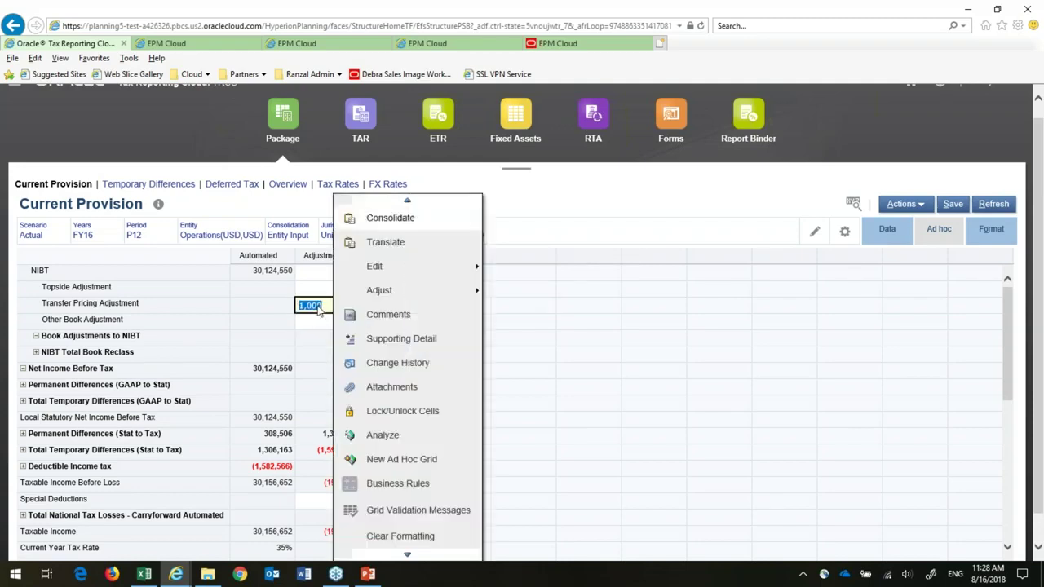
mouse_move(367, 276)
click(395, 317)
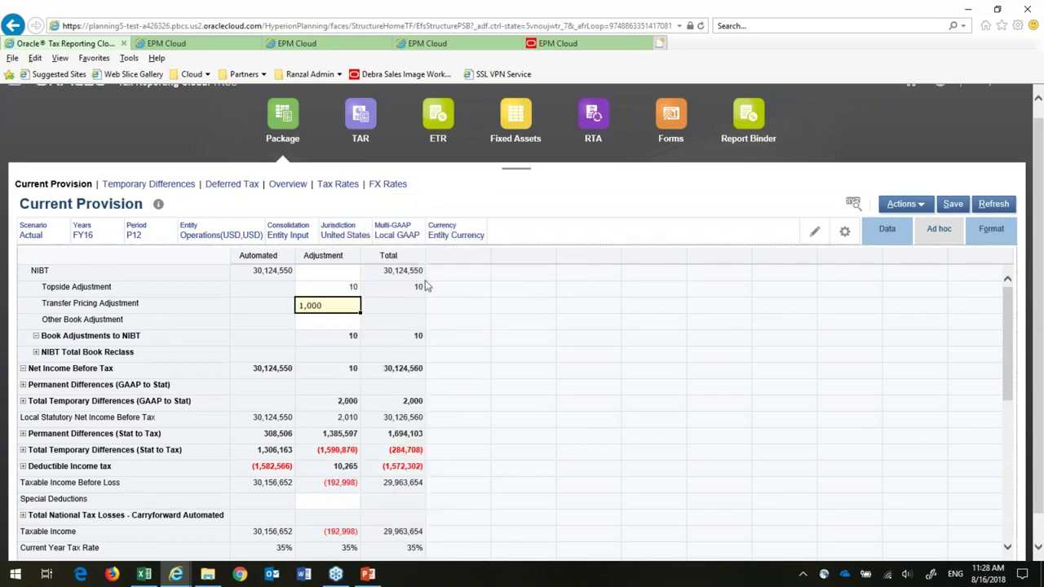
click(338, 305)
click(343, 287)
right_click(347, 288)
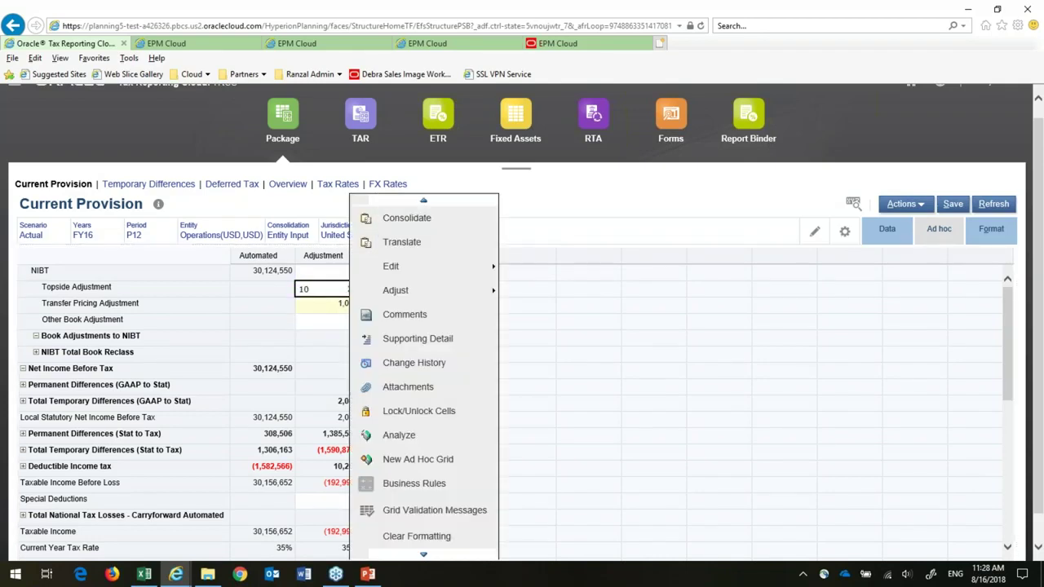
click(322, 307)
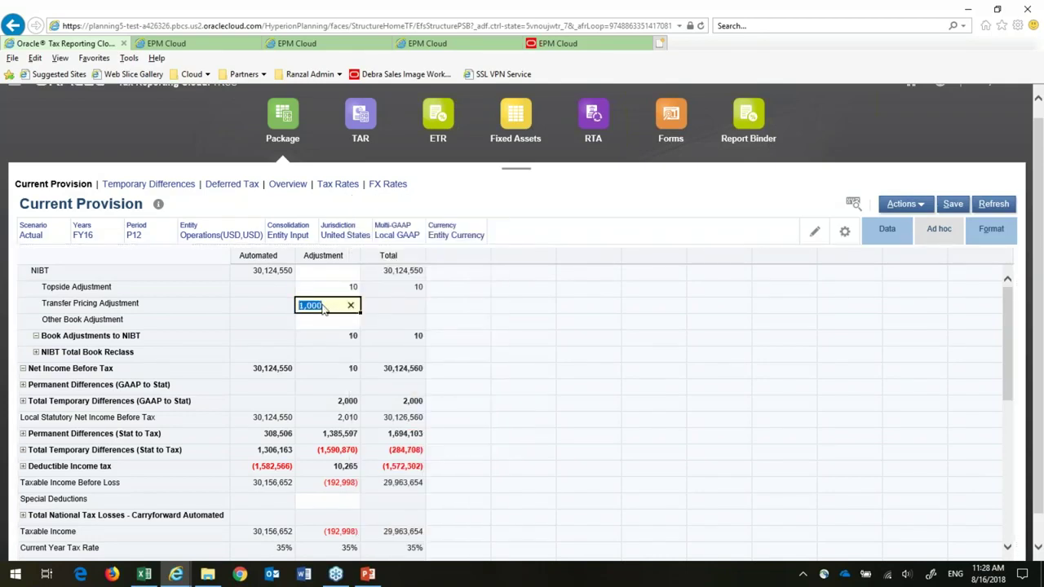
right_click(347, 318)
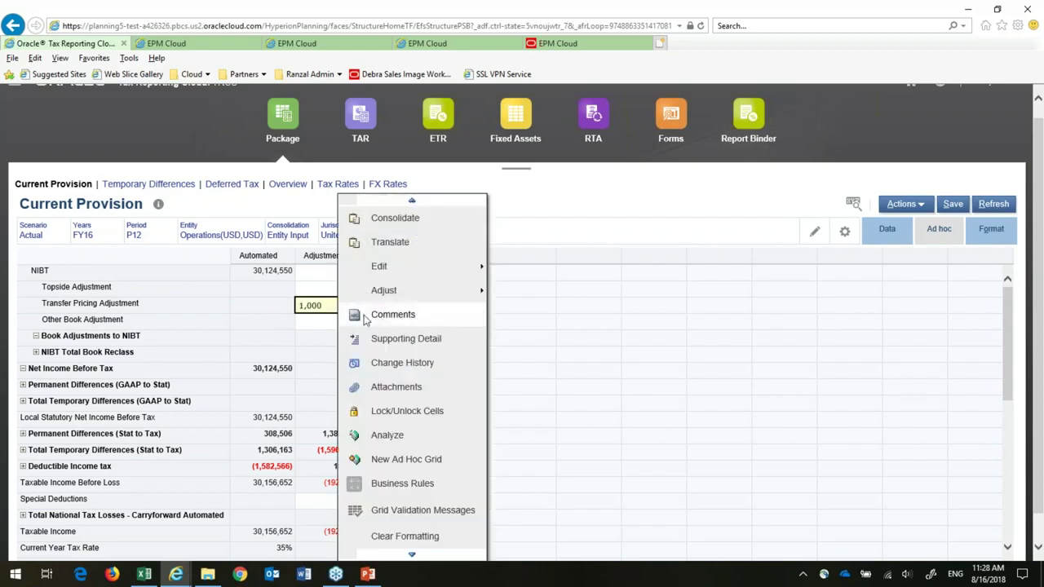
key(Escape)
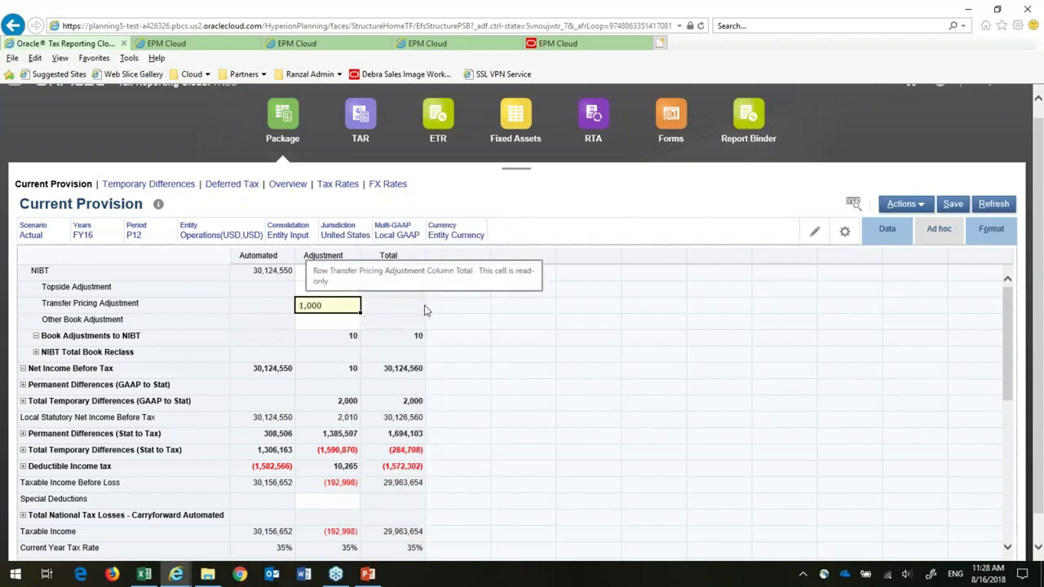
key(Return)
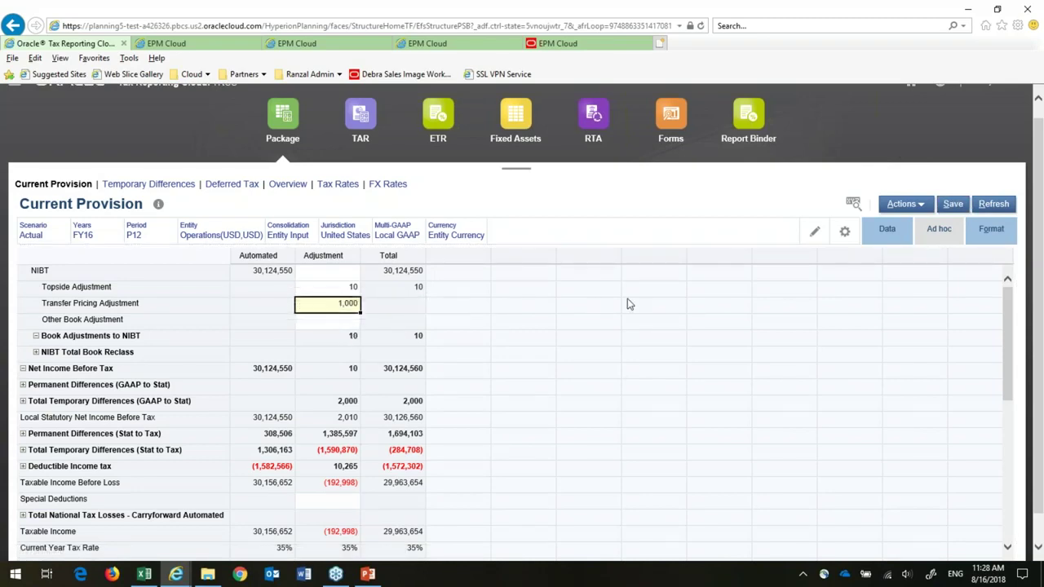
- Save the Current Provision form data and dismiss the confirmation message
click(351, 353)
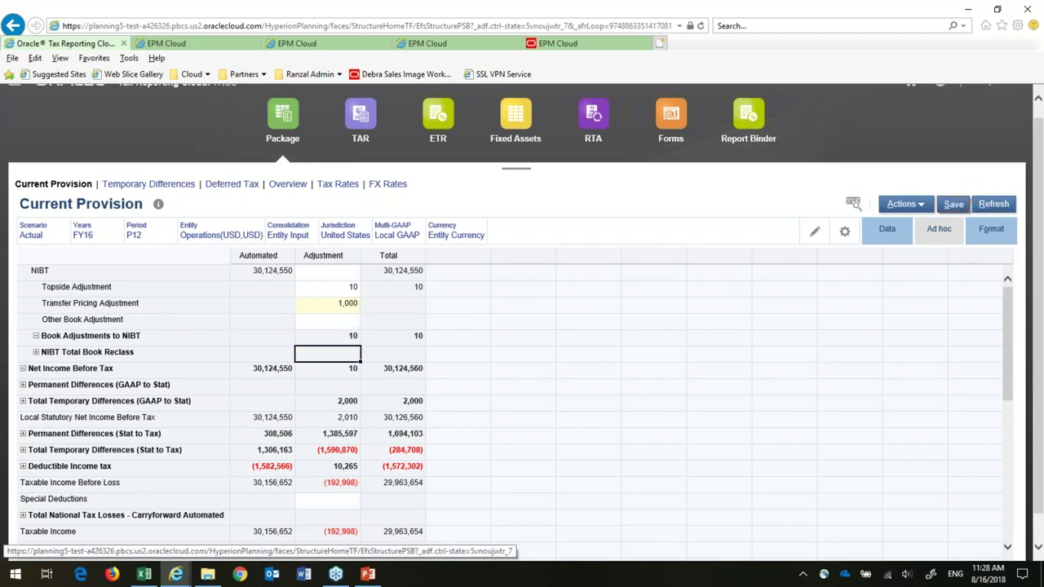
click(952, 206)
click(552, 226)
click(233, 390)
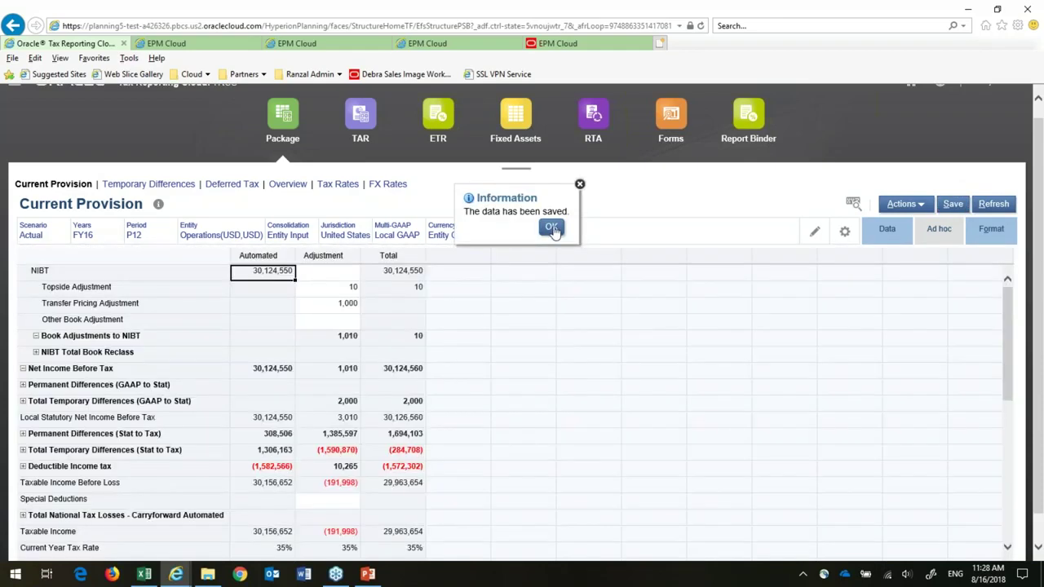
click(552, 228)
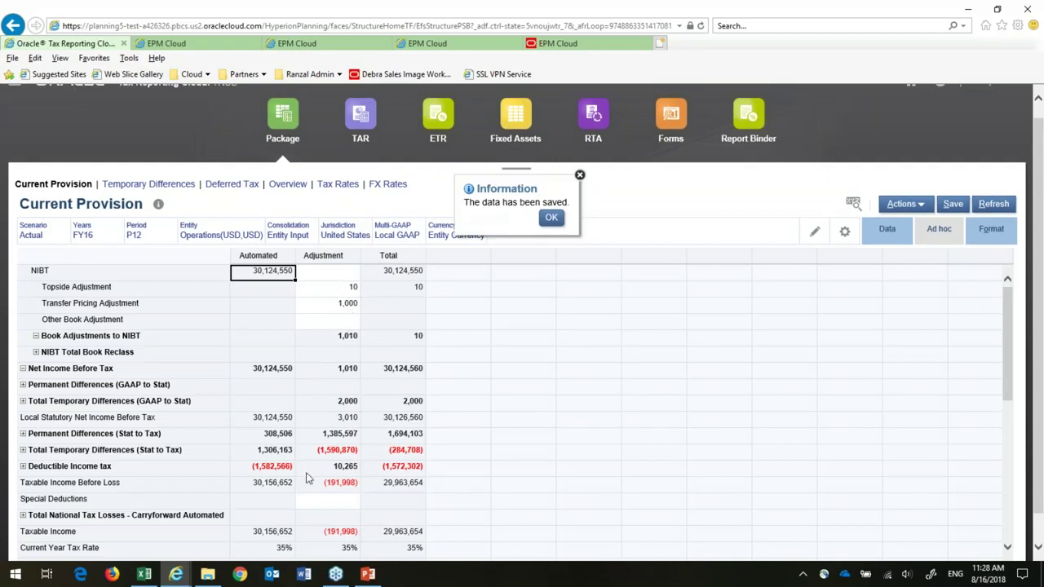
- View the change history of the Transfer Pricing Adjustment value and close it
click(328, 307)
right_click(356, 349)
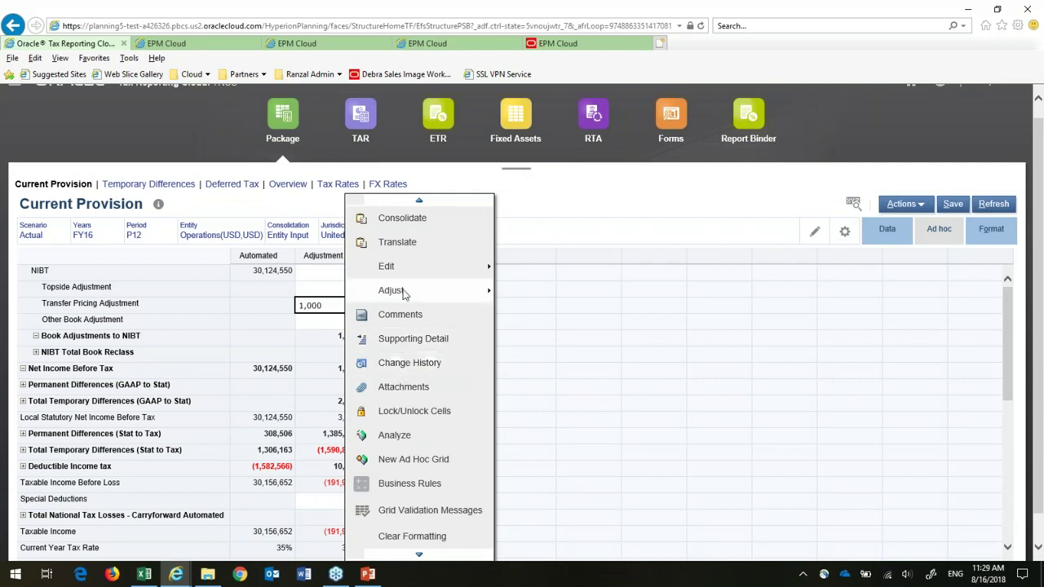
click(397, 361)
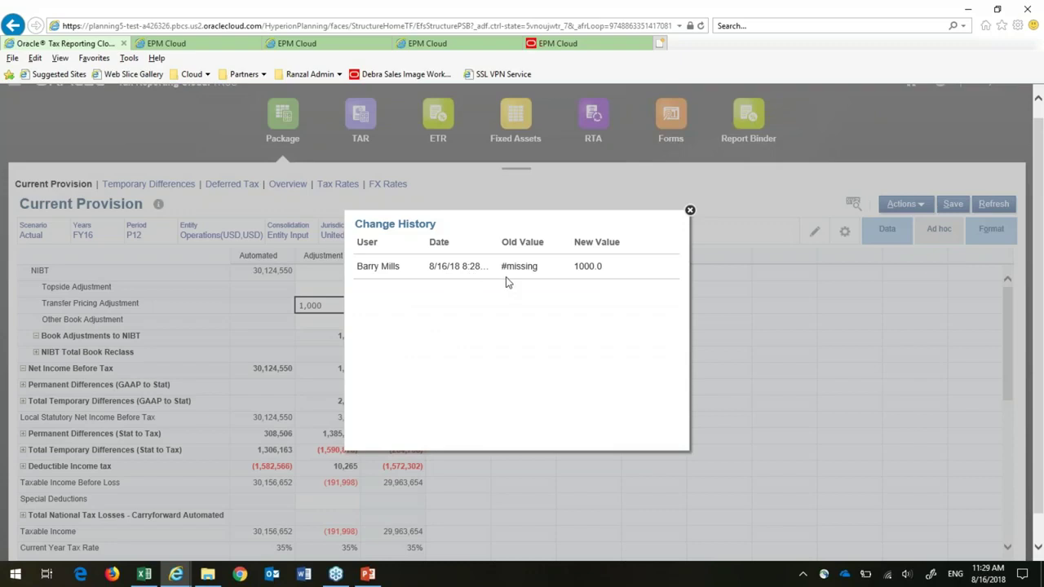
click(690, 211)
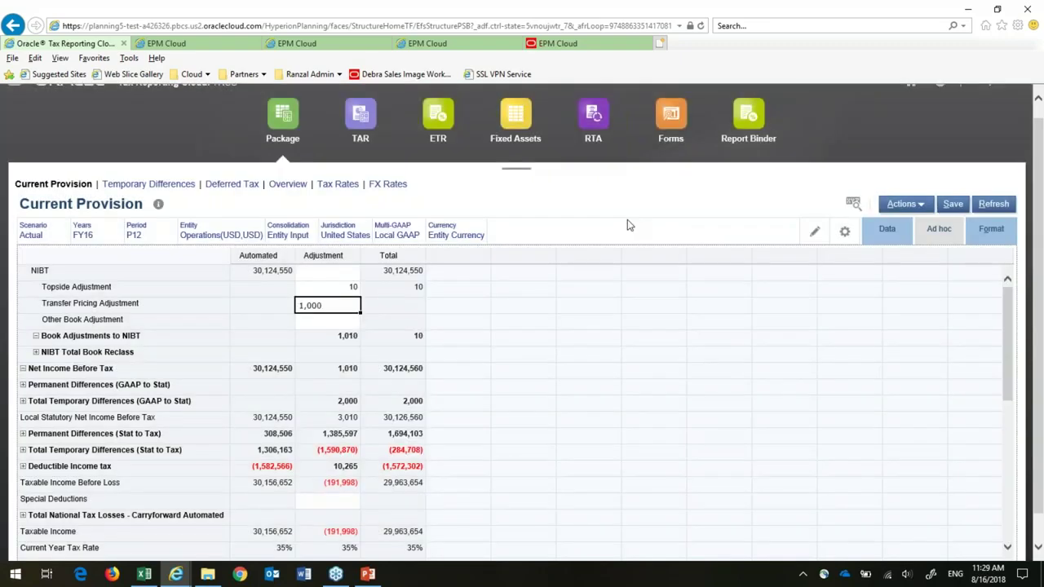
- Post the comment "Adjustment for missing Accrtual" on the Transfer Pricing Adjustment value and close the comments
click(349, 306)
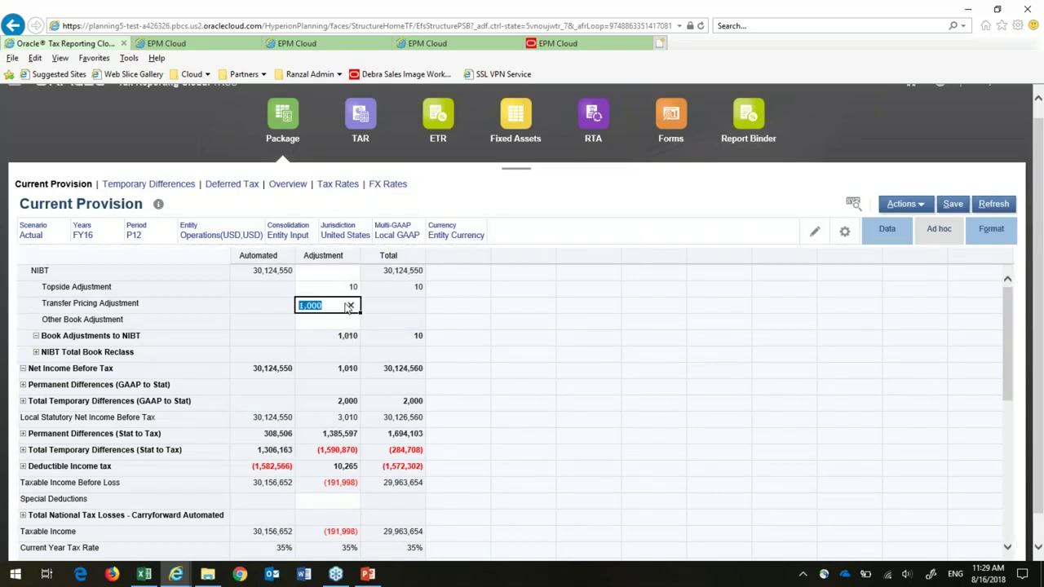
right_click(349, 305)
click(386, 312)
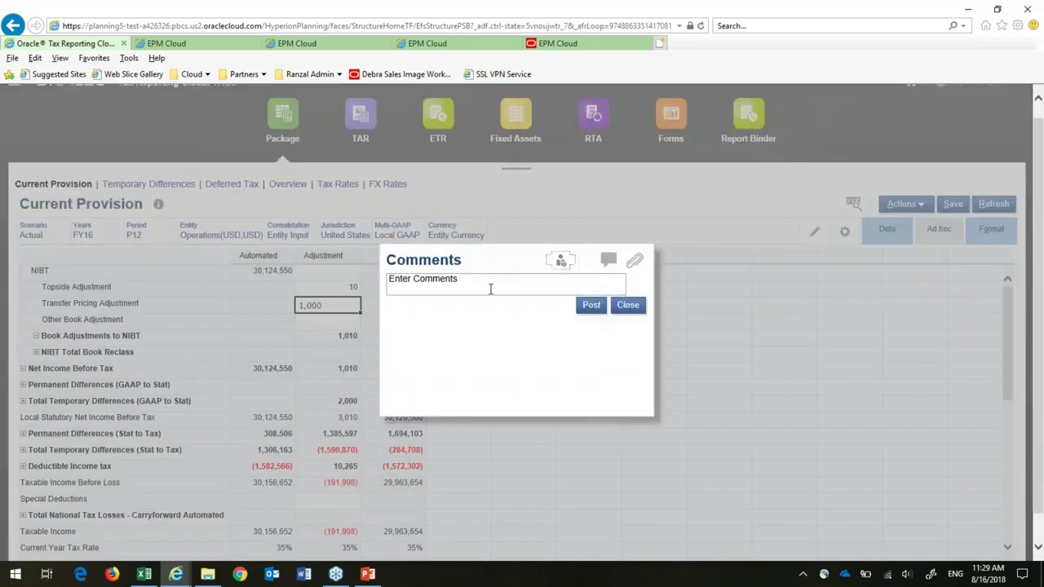
click(490, 288)
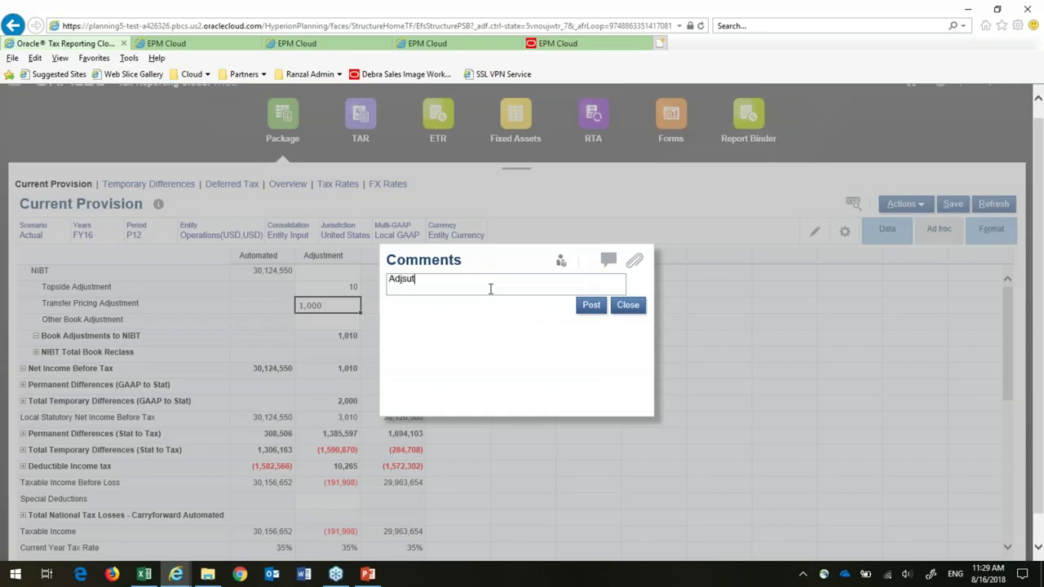
text(Adjustment for missing Accrtual)
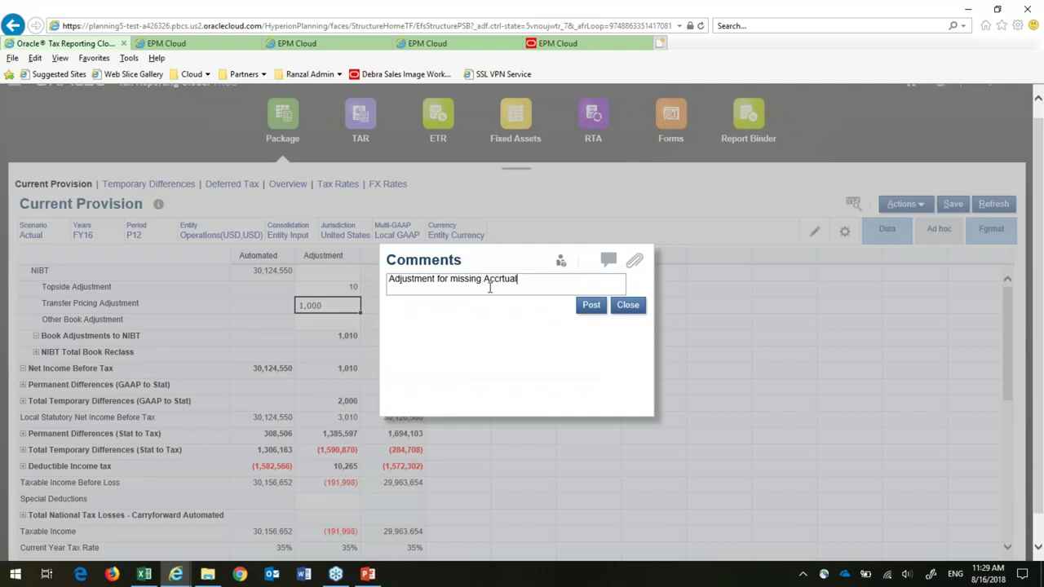
click(590, 307)
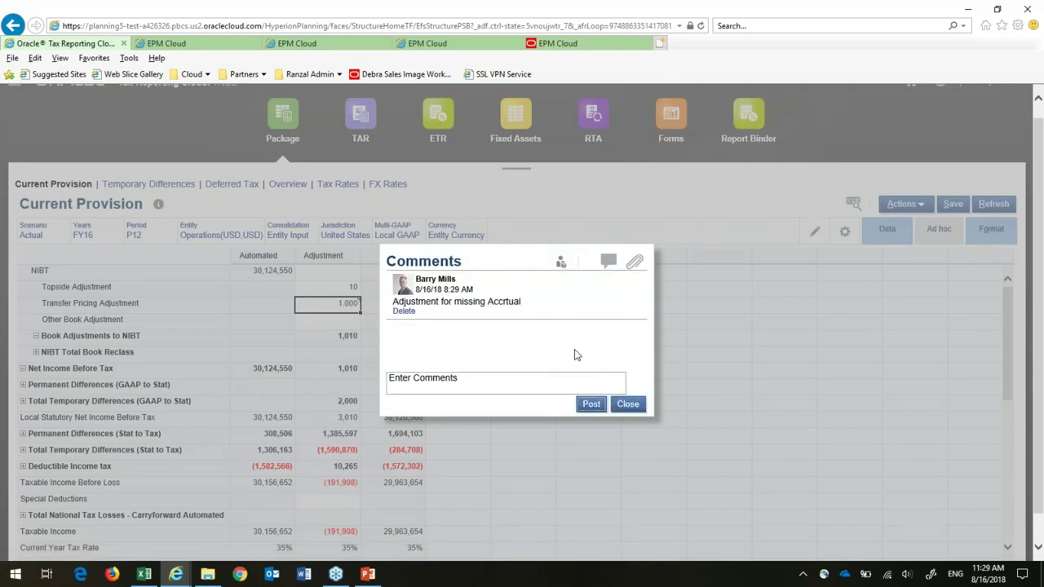
click(622, 406)
click(623, 406)
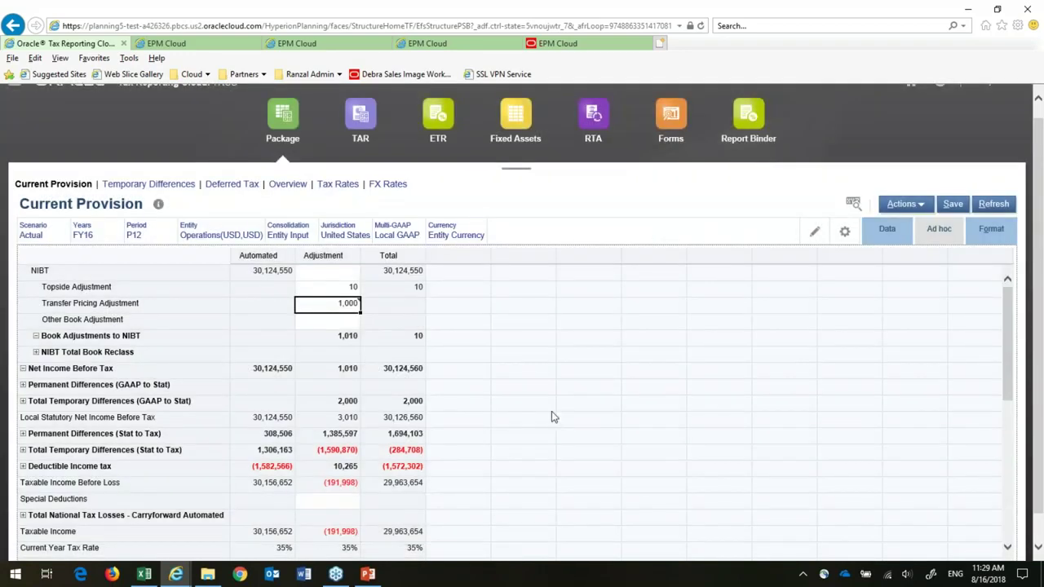
click(522, 400)
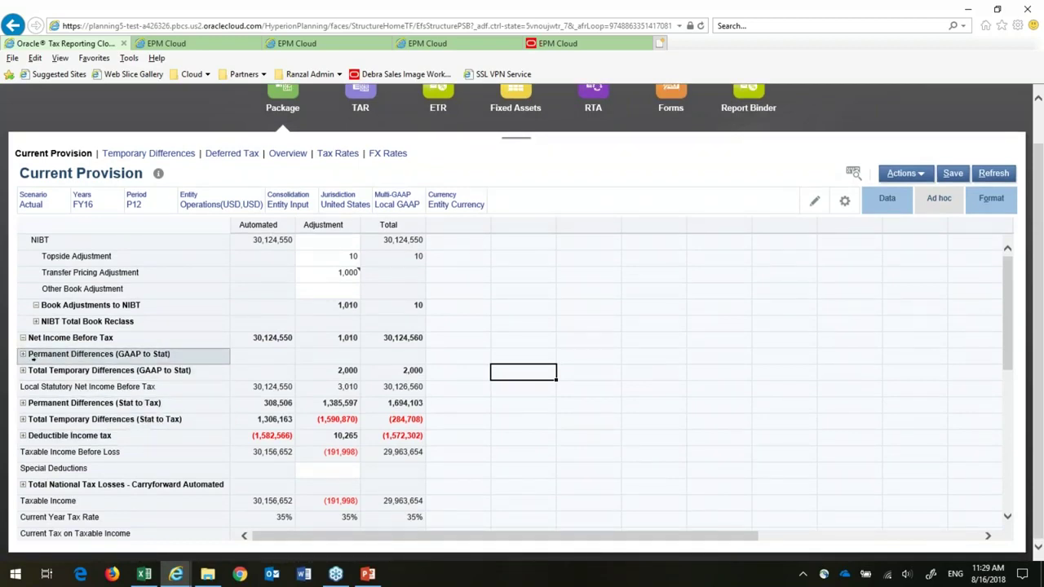
- Expand Total Temporary Differences (GAAP to Stat) in the Current Provision form and inspect its adjustment entries
click(24, 371)
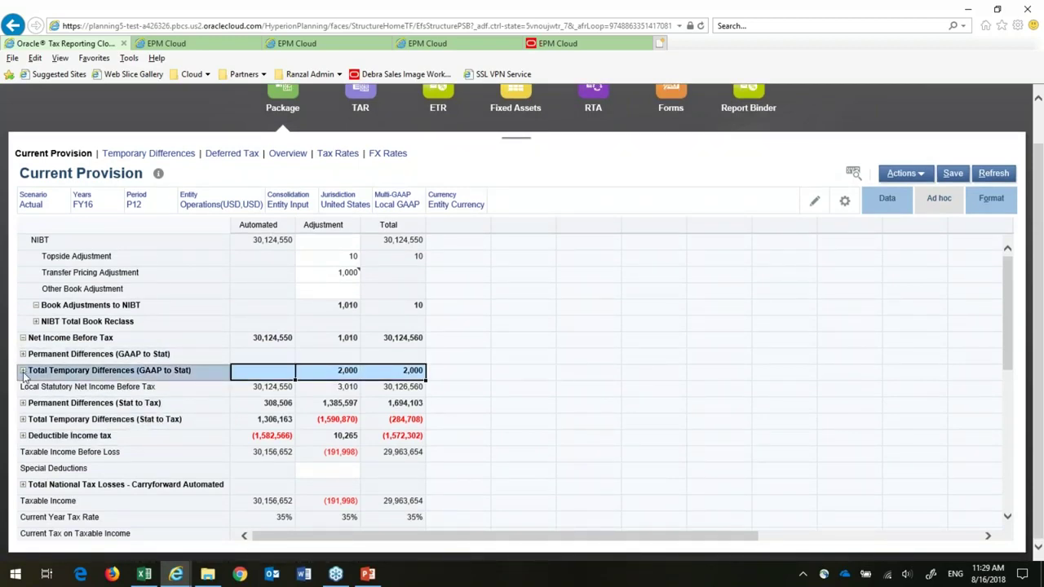
click(24, 370)
click(326, 383)
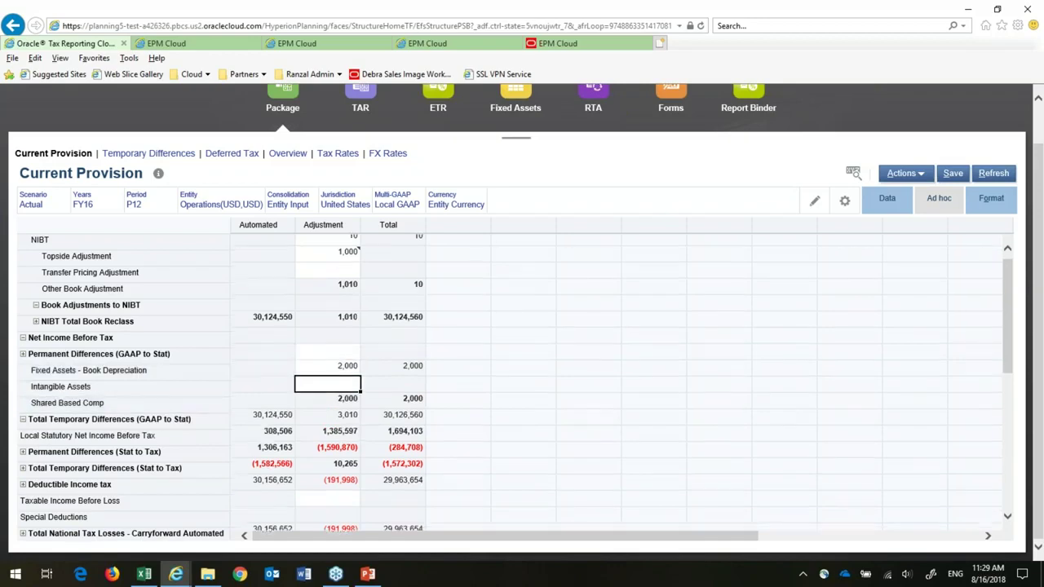
key(Down)
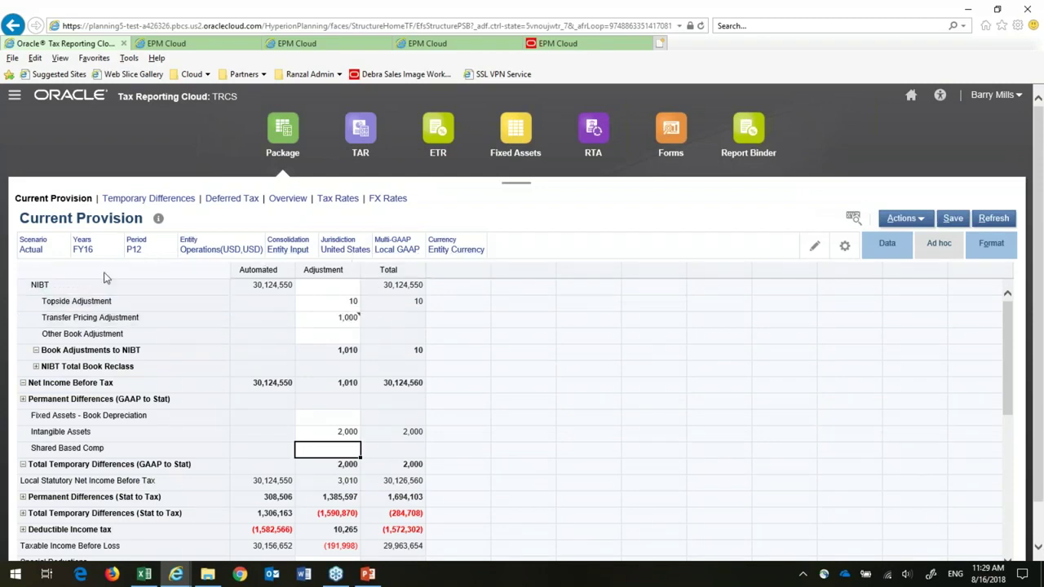
- In the Temporary Differences form, expand Total Temporary Differences (Stat to Tax) and read the comment on the Capitalized Software adjustment
click(155, 198)
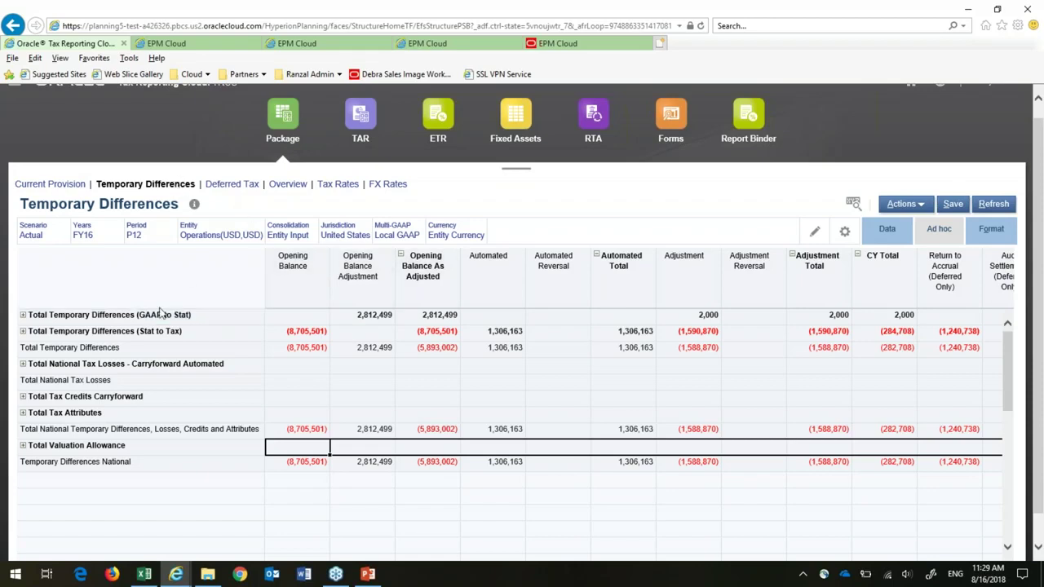
click(23, 331)
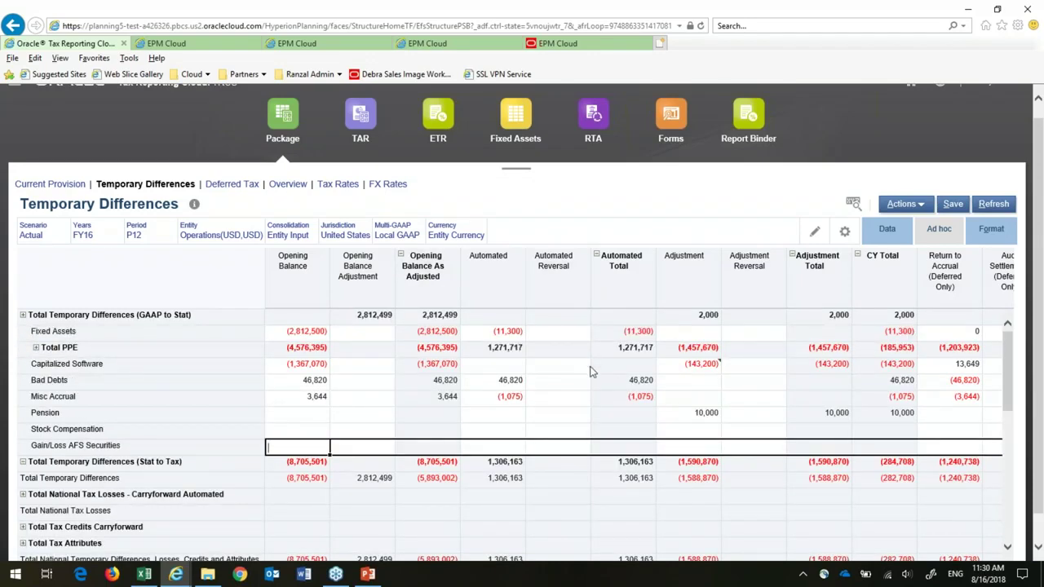
click(695, 366)
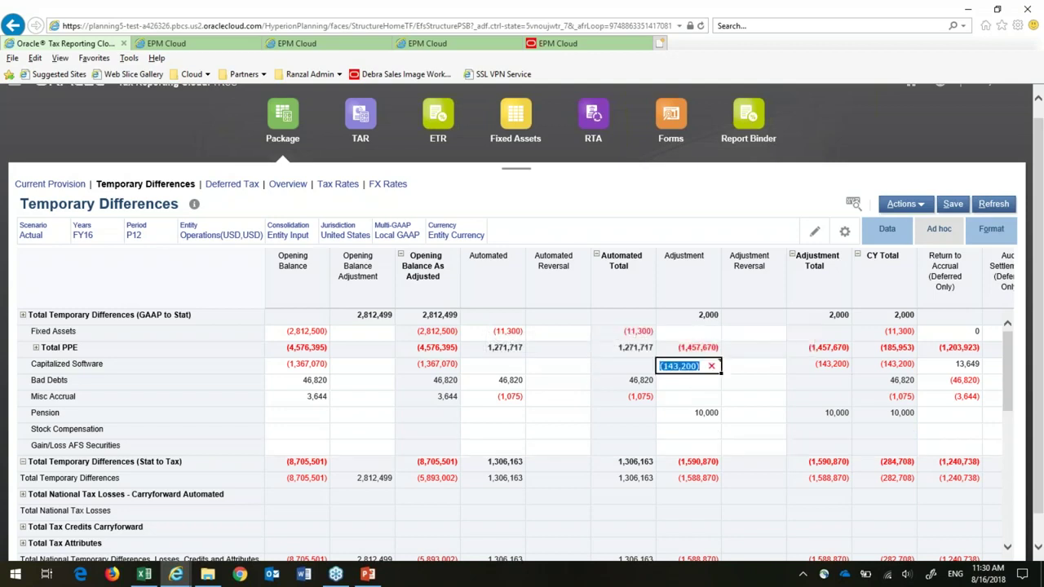
right_click(695, 366)
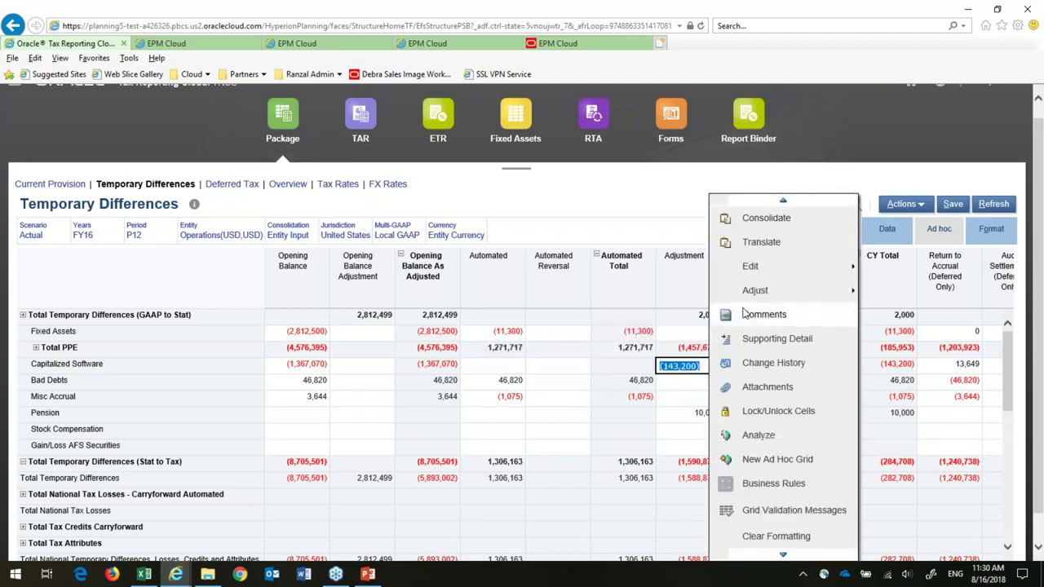
click(738, 329)
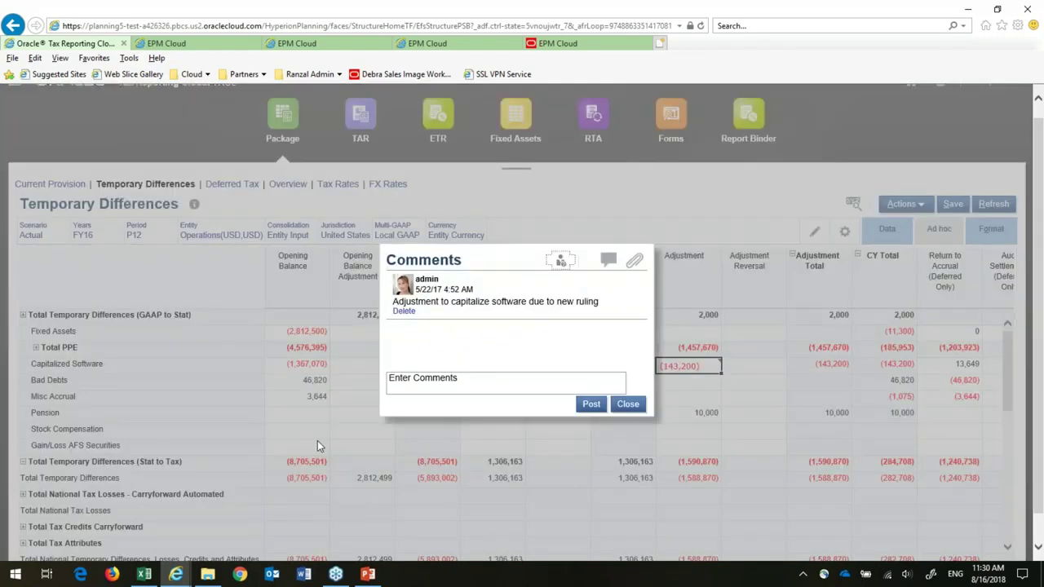
click(627, 404)
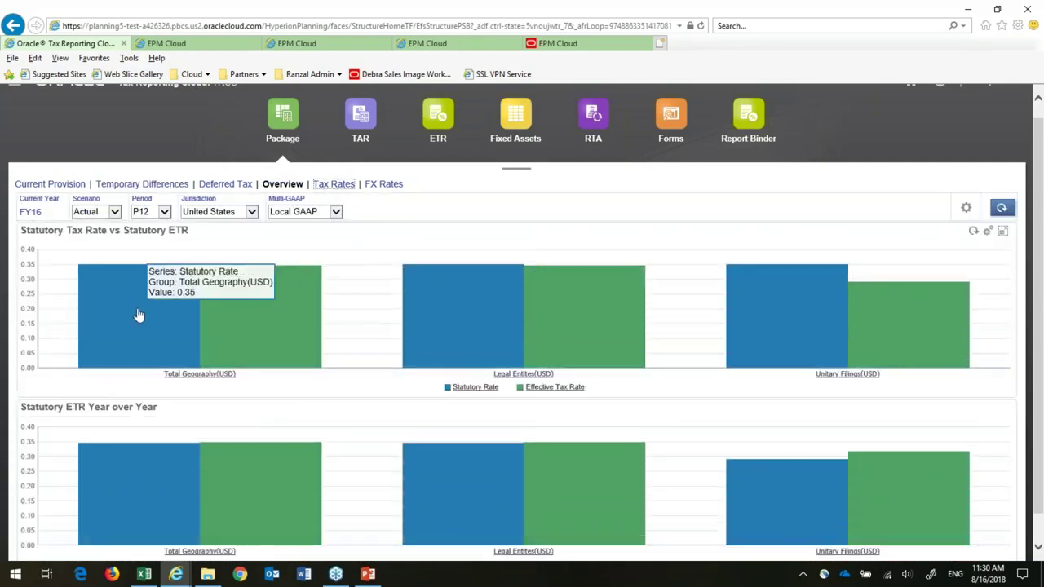
- Review the statutory tax rate and ETR charts in the Overview dashboard and look through the available jurisdictions
scroll(691, 369, down, 1)
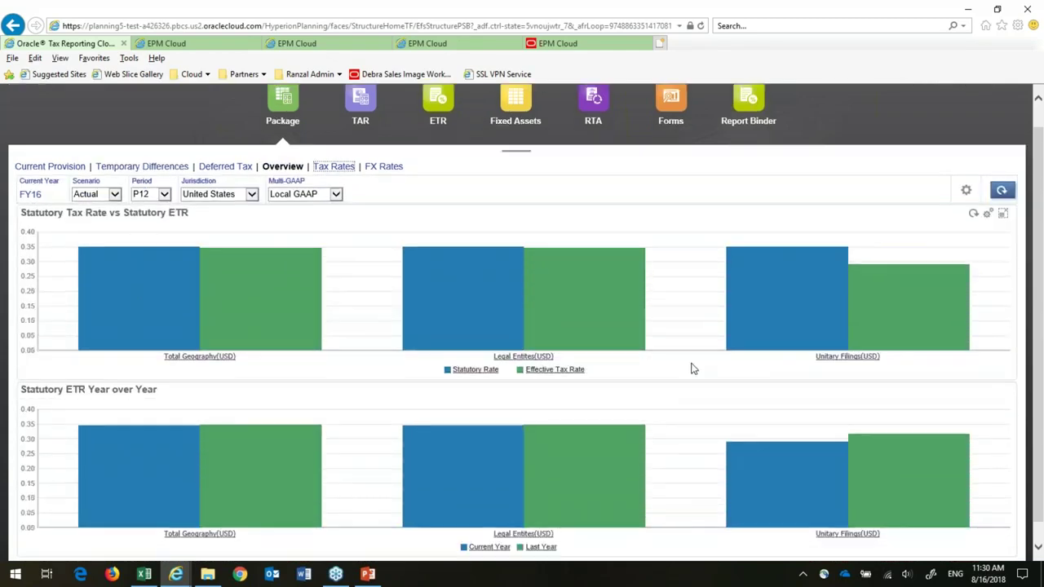
scroll(691, 368, down, 1)
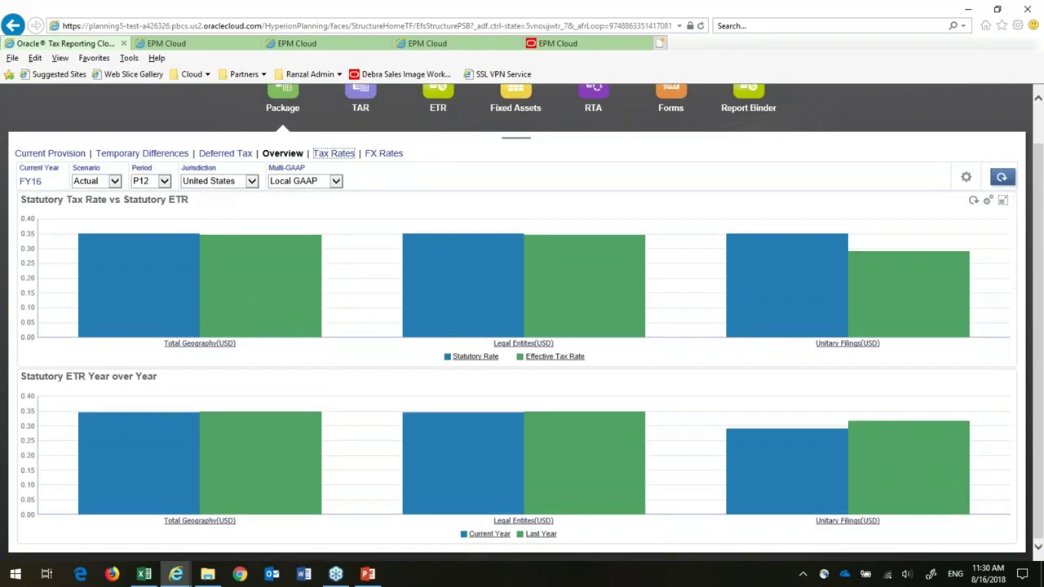
scroll(587, 334, up, 3)
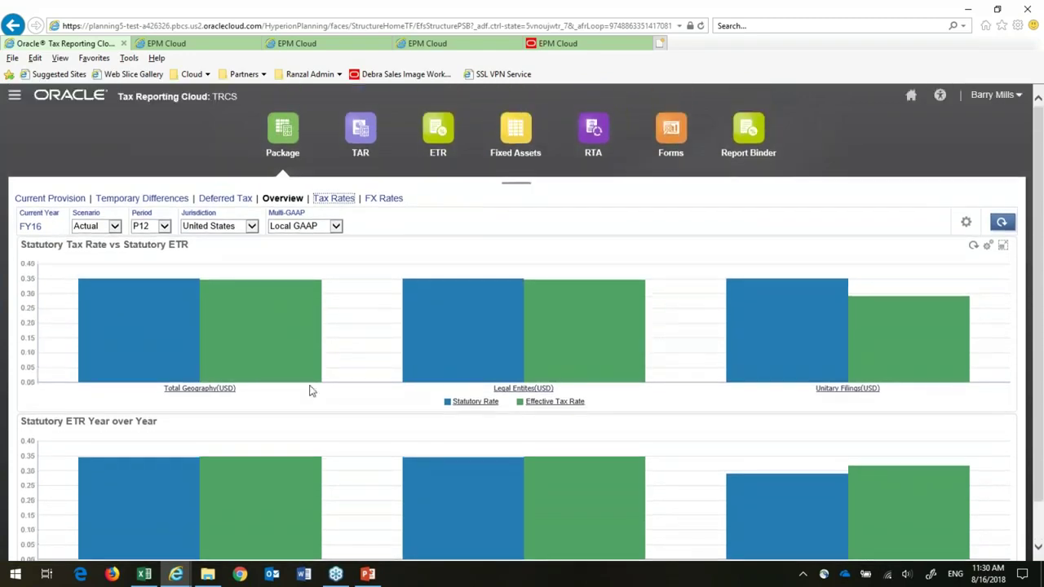
click(252, 230)
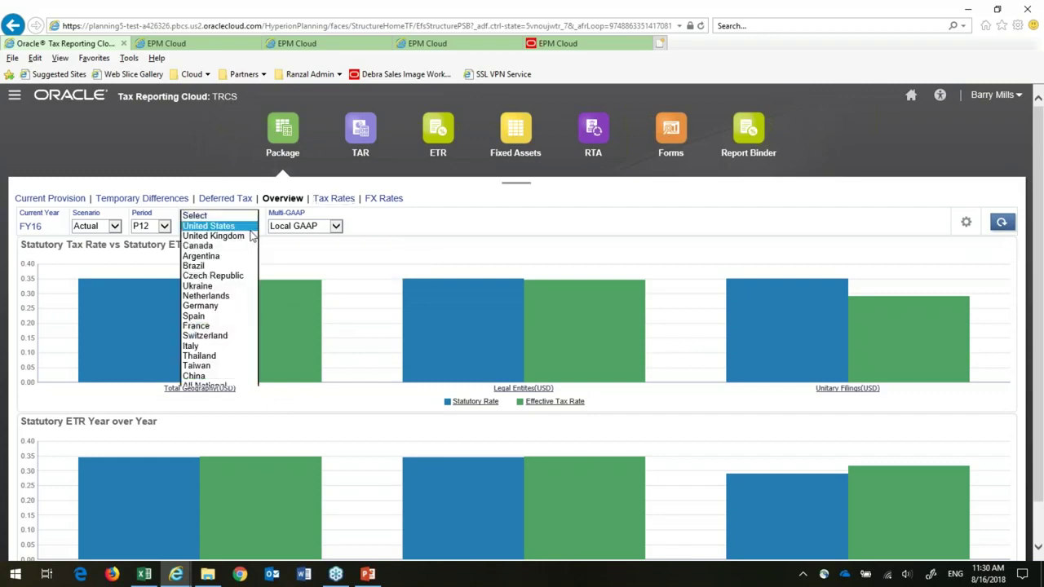
click(564, 243)
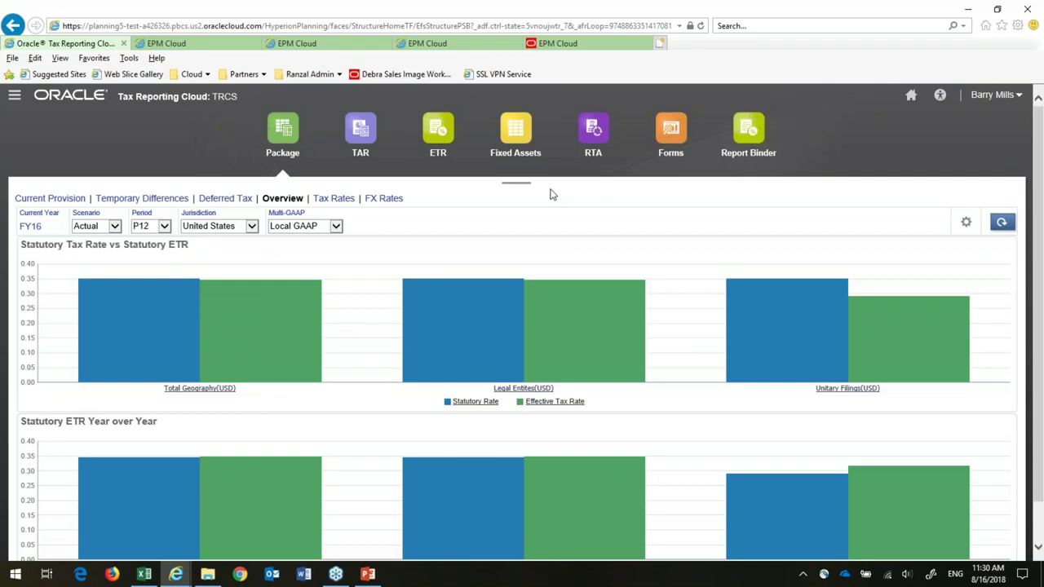
- Return to the Tax Reporting Cloud home page, switch to the webinar presentation in PowerPoint and show the Q&A slide
click(911, 96)
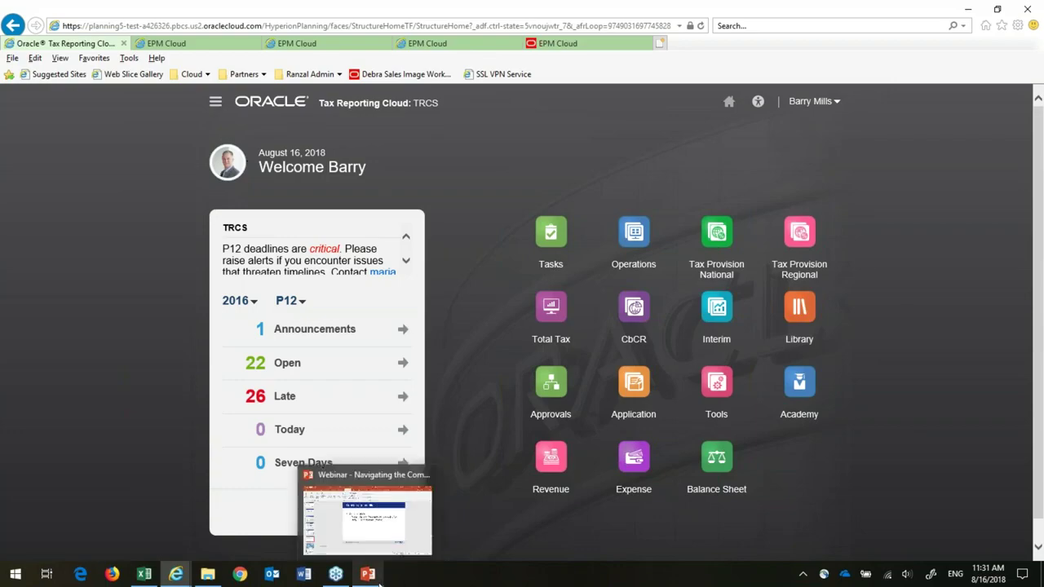
click(367, 514)
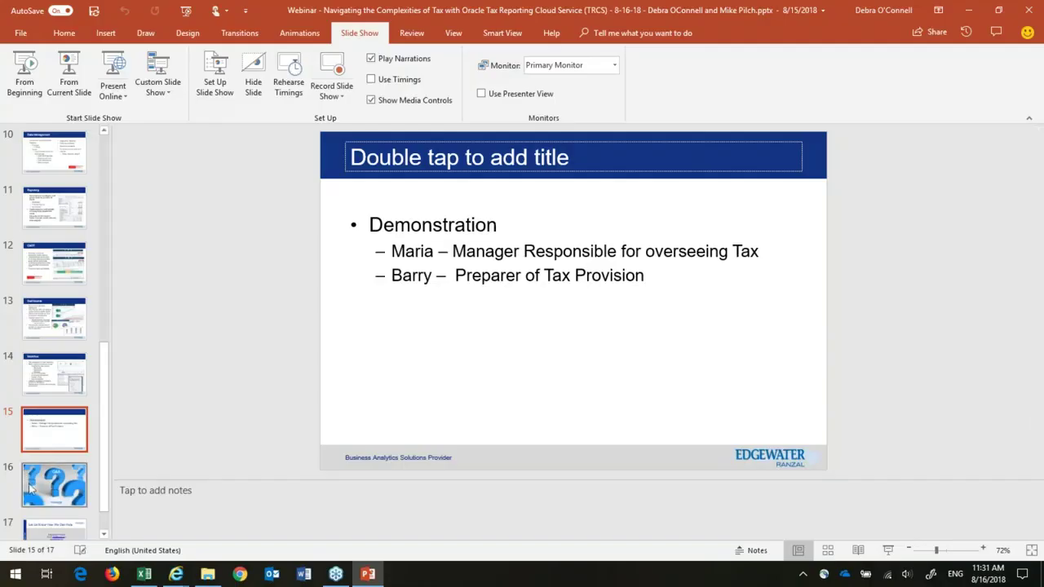
key(Down)
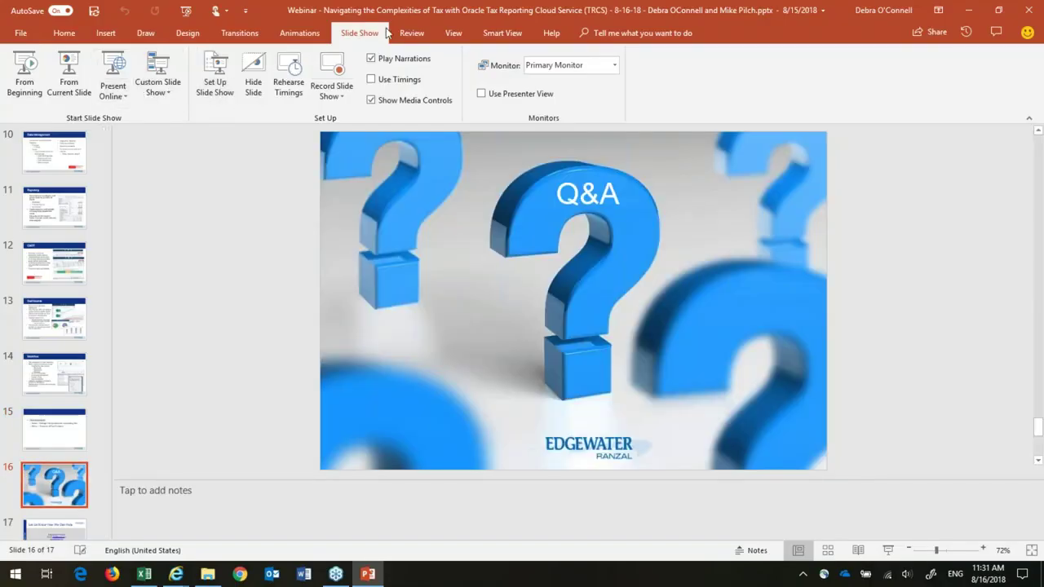